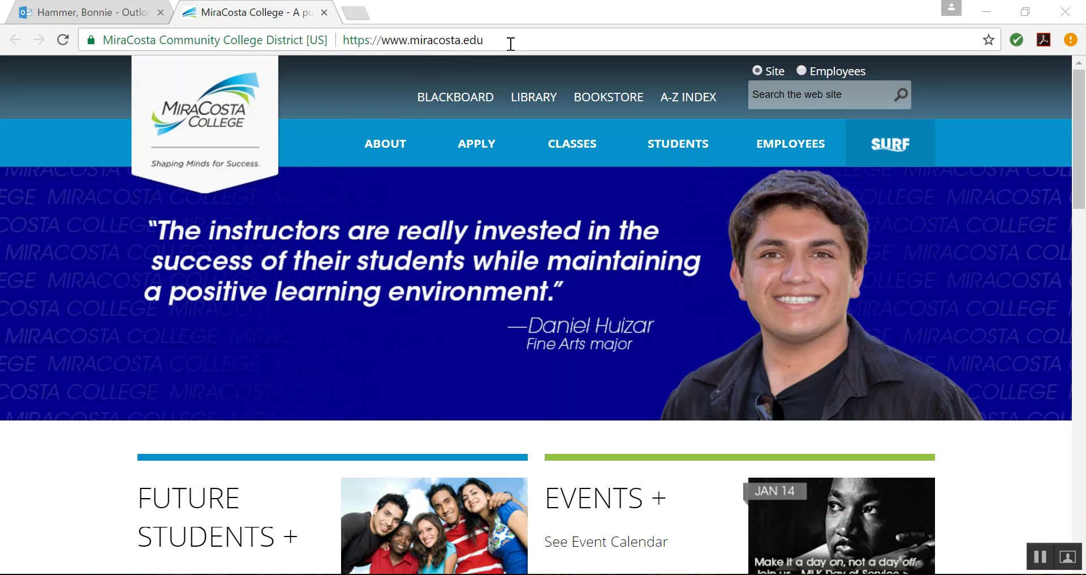
Sign in to Blackboard from the MiraCosta College site using the prefilled credentials and open the SP17 ACCT 146 2872 course
left_click(466, 98)
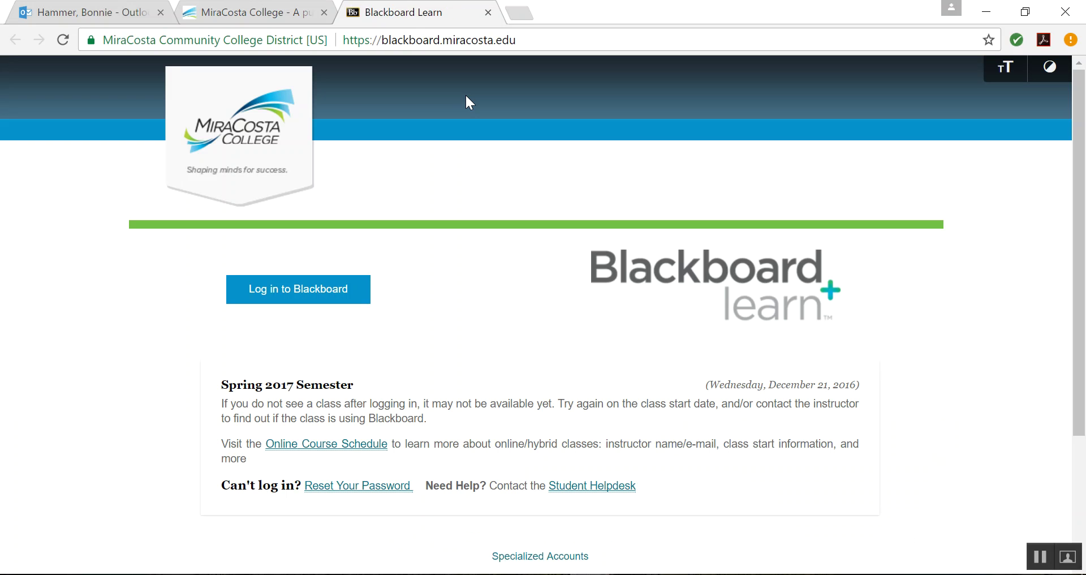
left_click(317, 282)
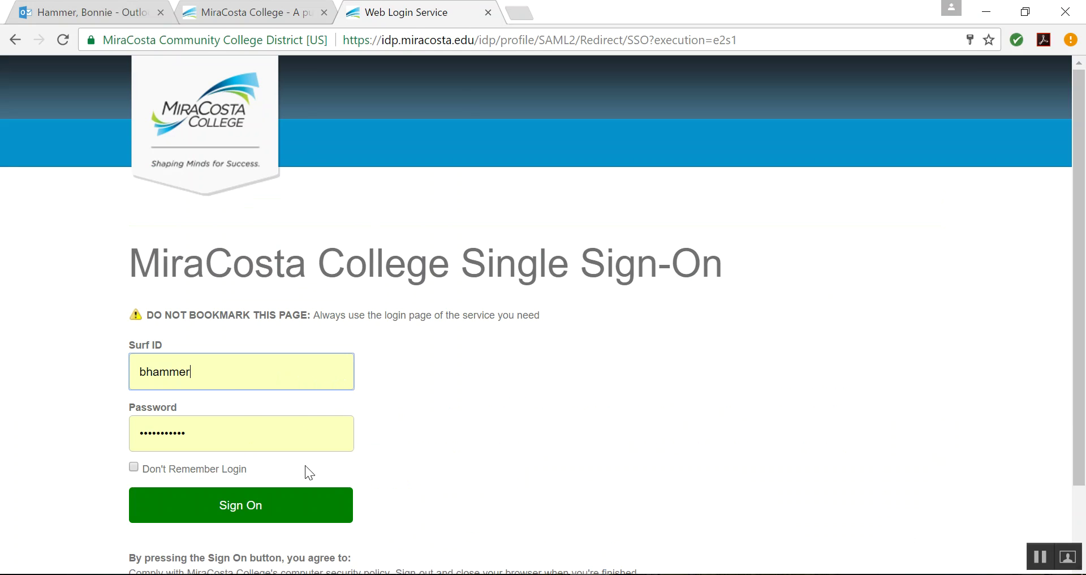
left_click(234, 506)
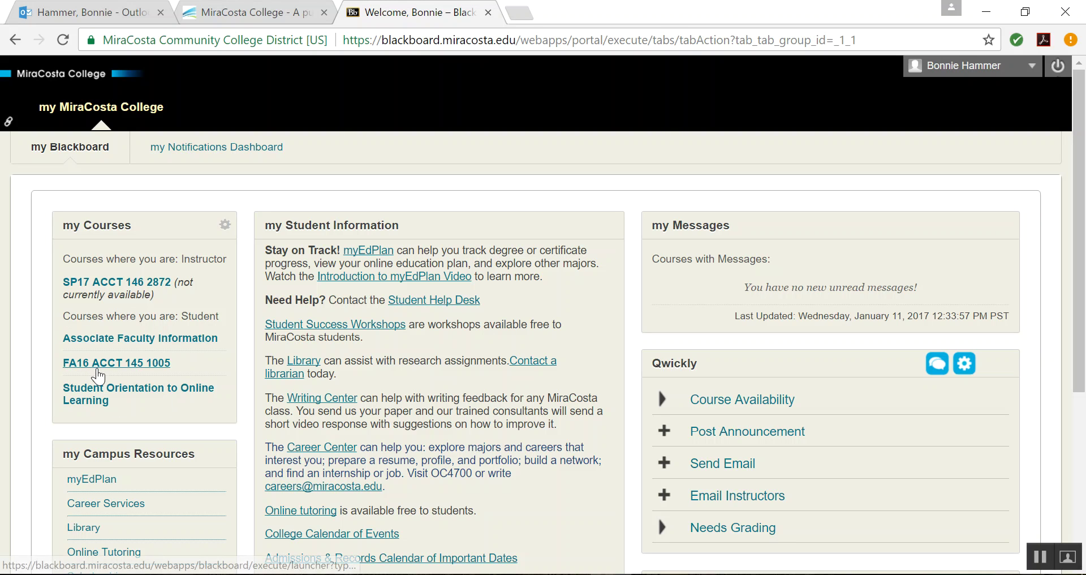
left_click(128, 283)
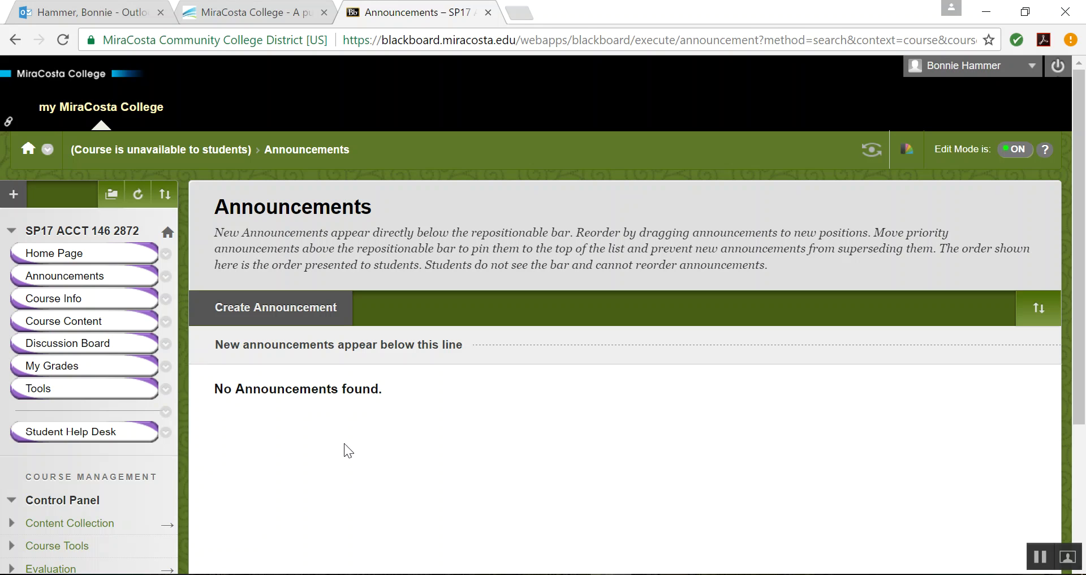
Review the announcement, task, to-do and alert modules on the course's Home Page
left_click(47, 254)
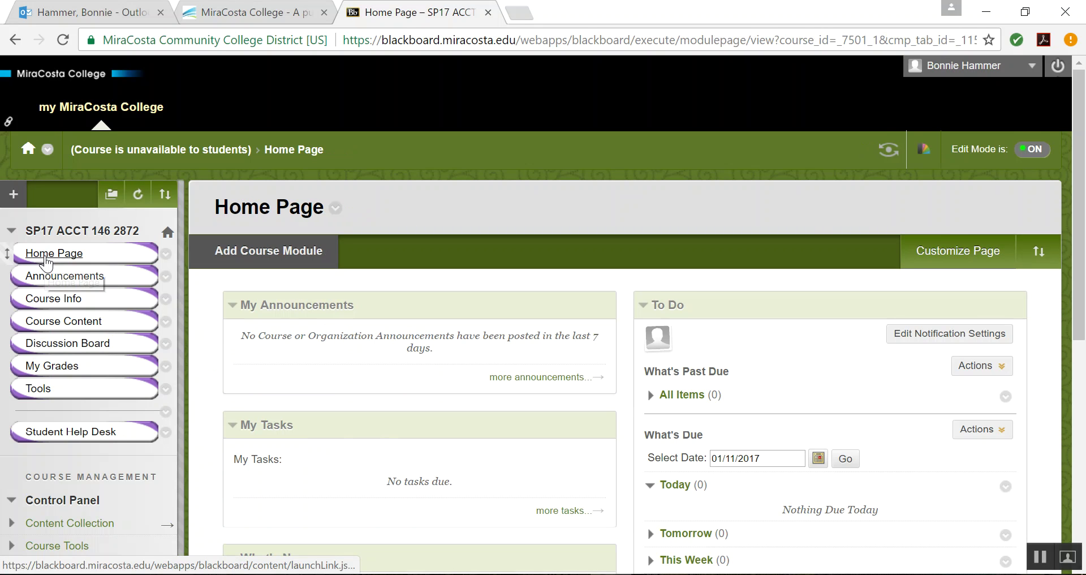
left_click_drag(1077, 277, 1084, 386)
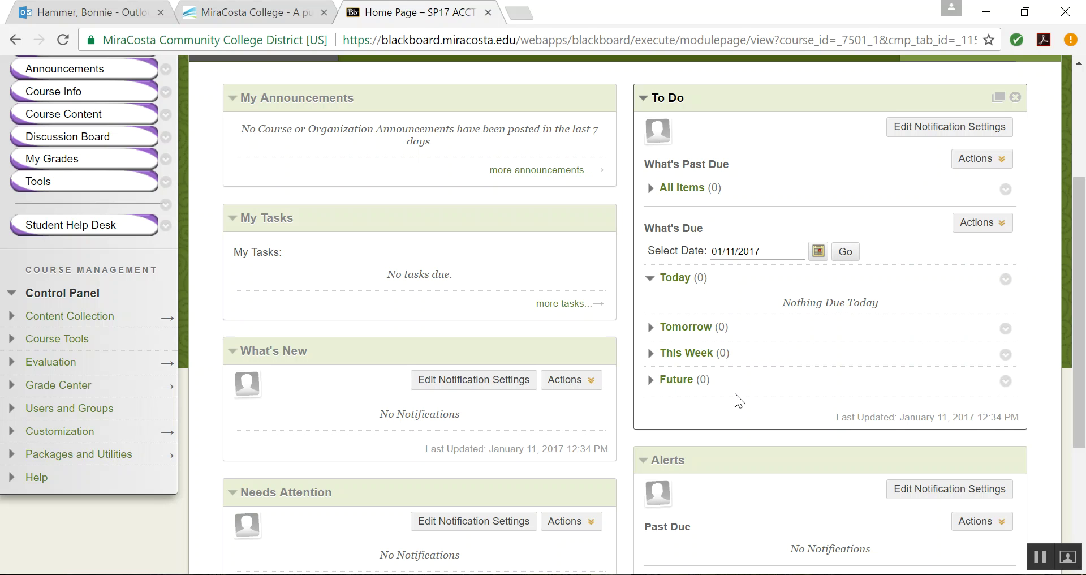
left_click_drag(1083, 315, 1082, 357)
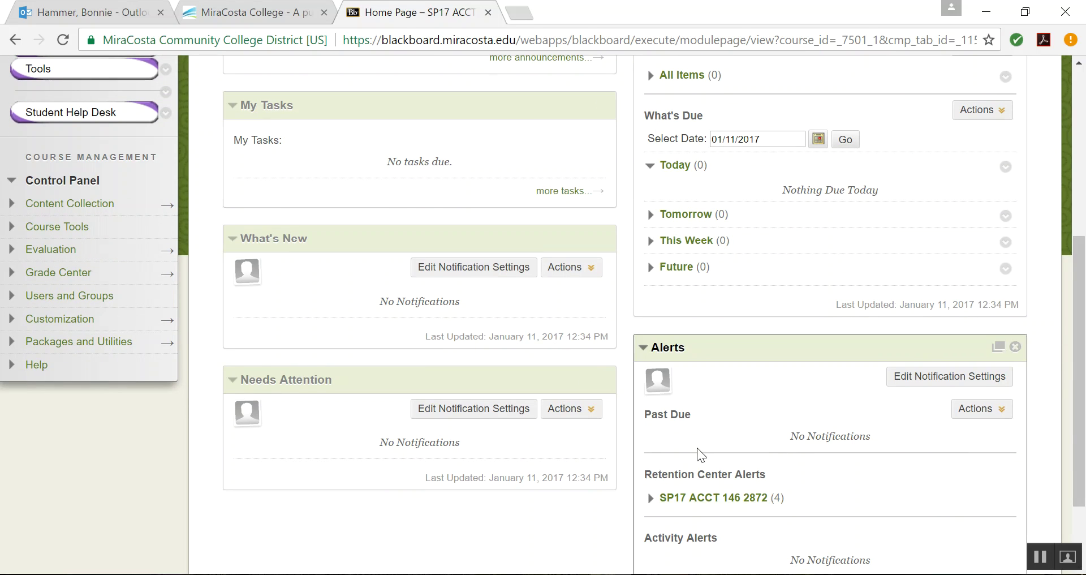
left_click_drag(1082, 384, 1082, 218)
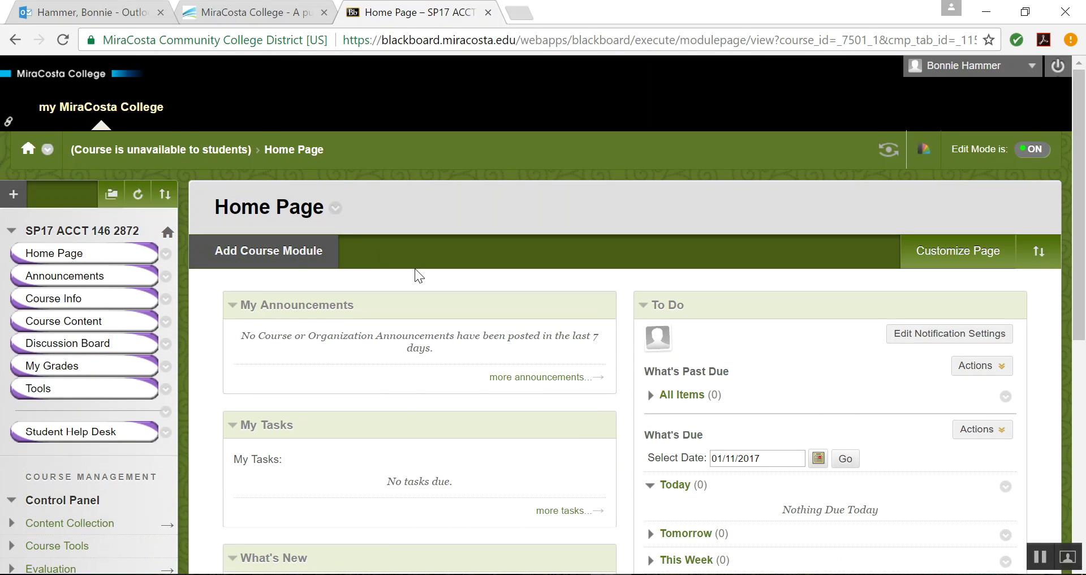
View the course's Announcements page and its Course Info page with the syllabus and instructor profile
left_click(57, 278)
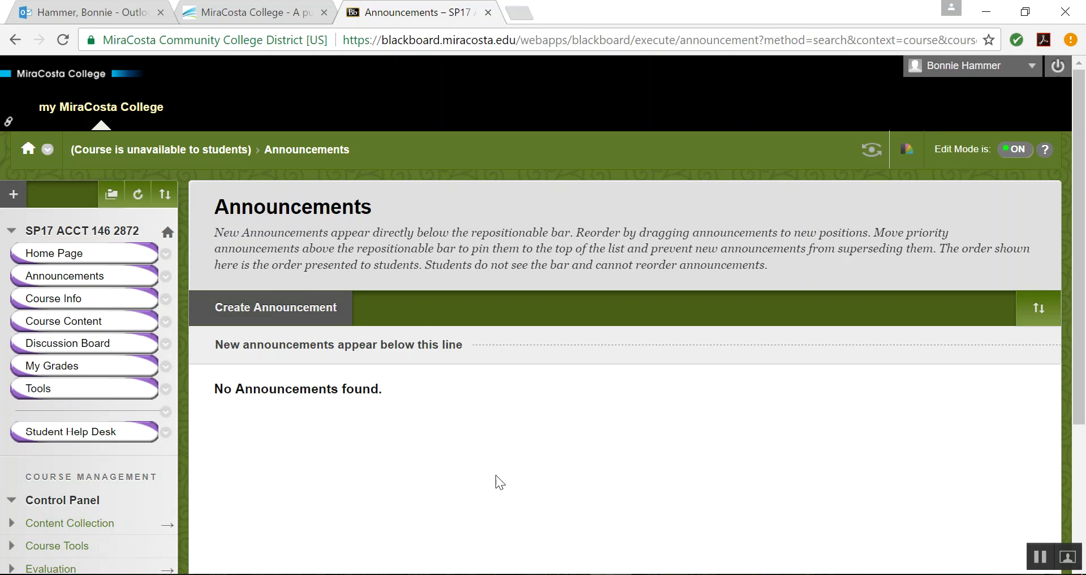
left_click(48, 300)
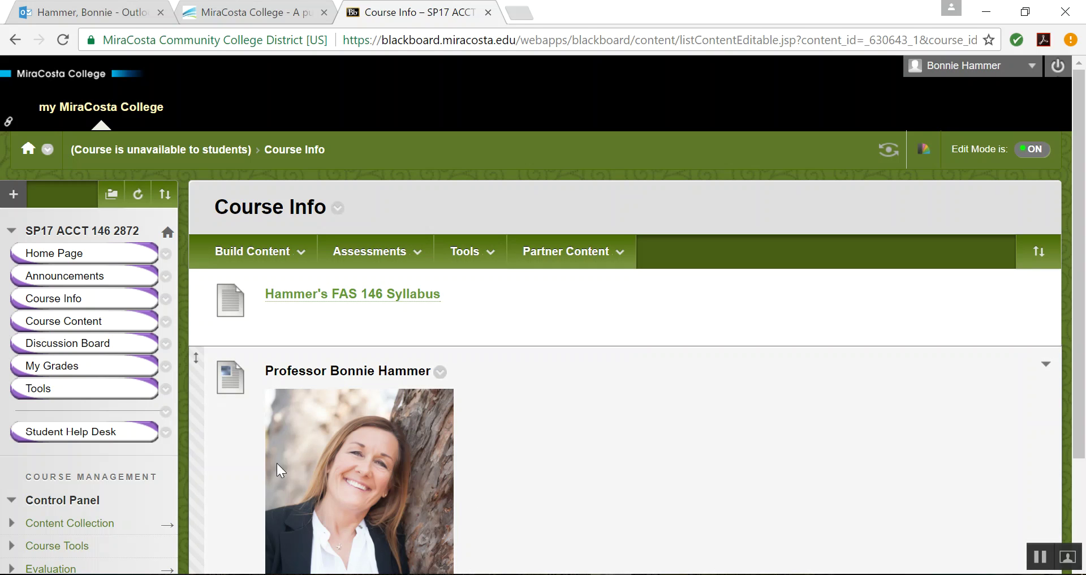
Open the Week 1 - 1/23-1/29 folder in Course Content and review its items
left_click(47, 321)
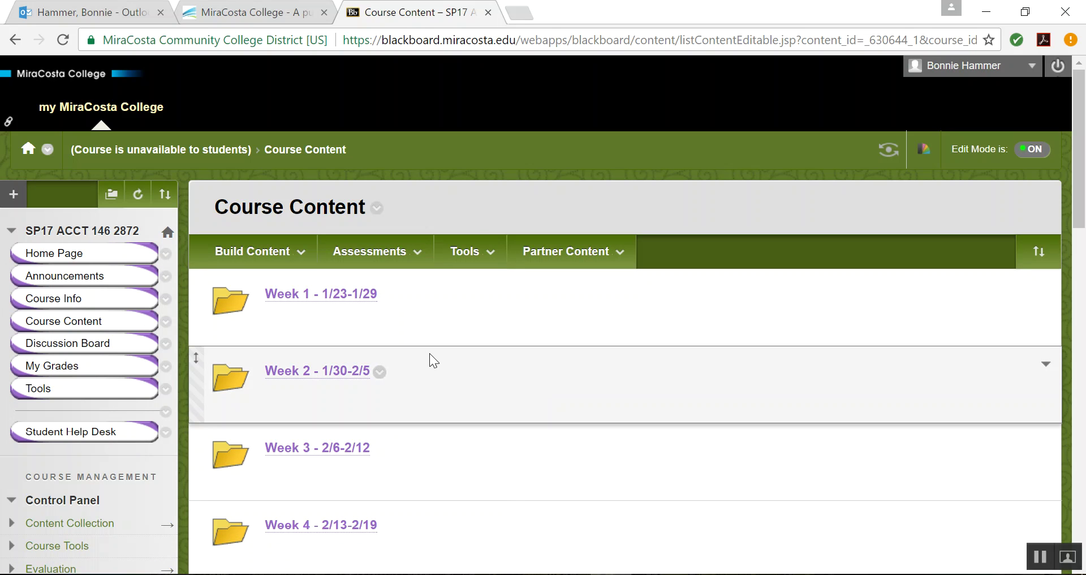
left_click(322, 295)
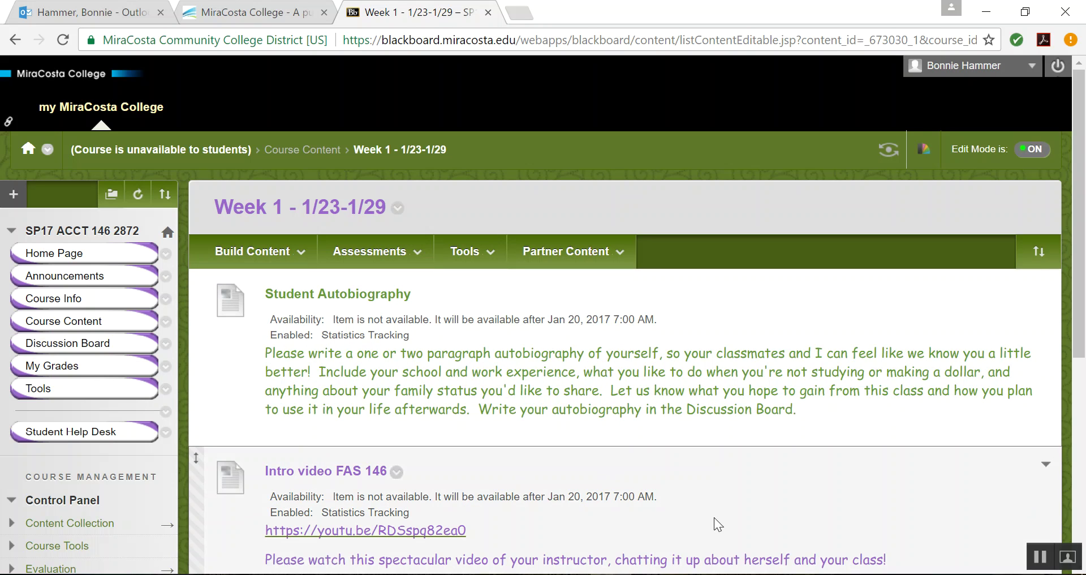
scroll(763, 370, "down", 3)
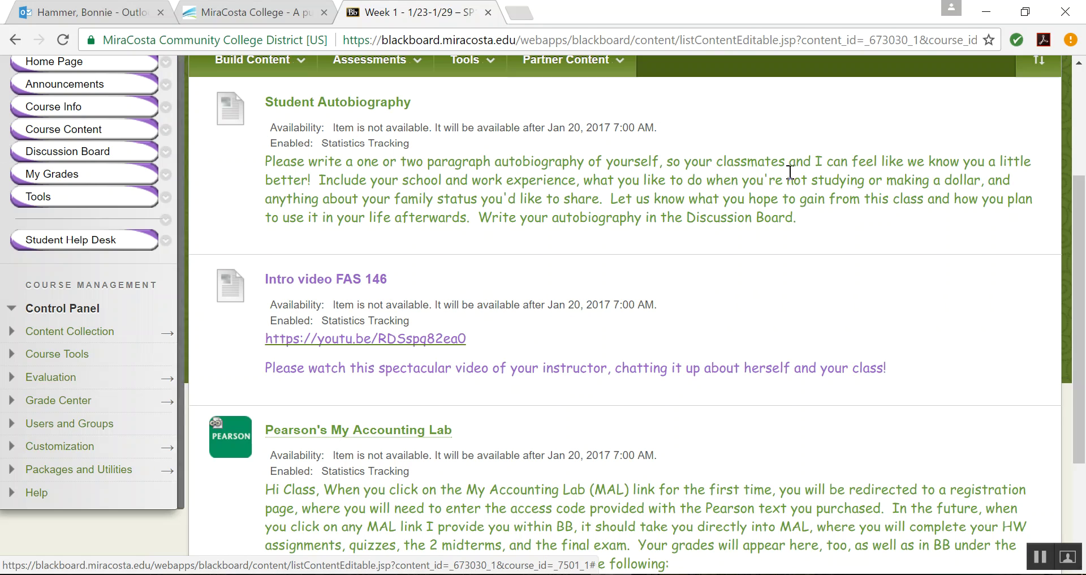
scroll(1081, 289, "up", 3)
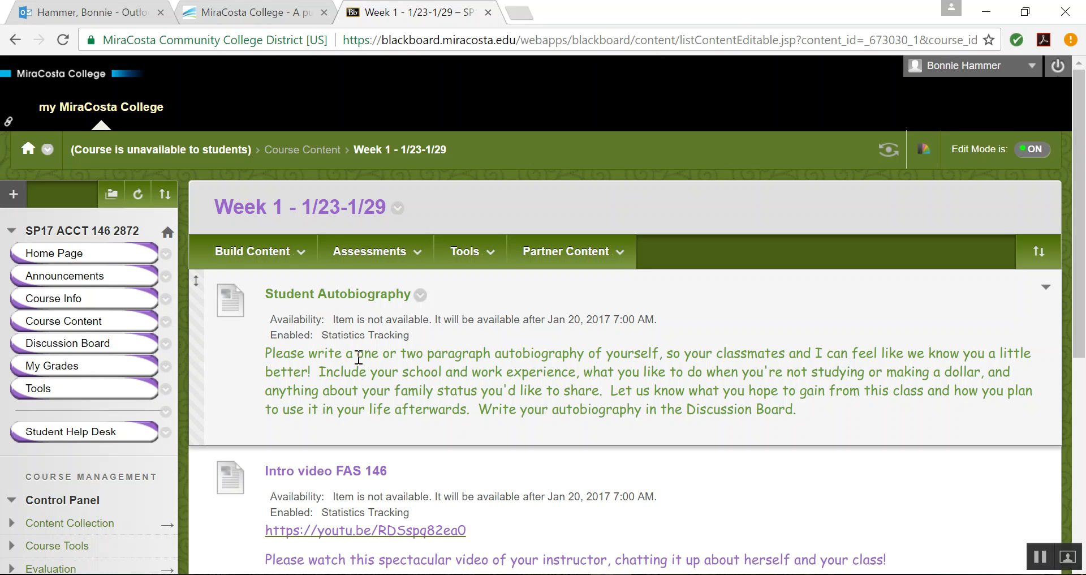
Return to Course Content and open the Week 7 - 3/6-3/12 folder
left_click(48, 321)
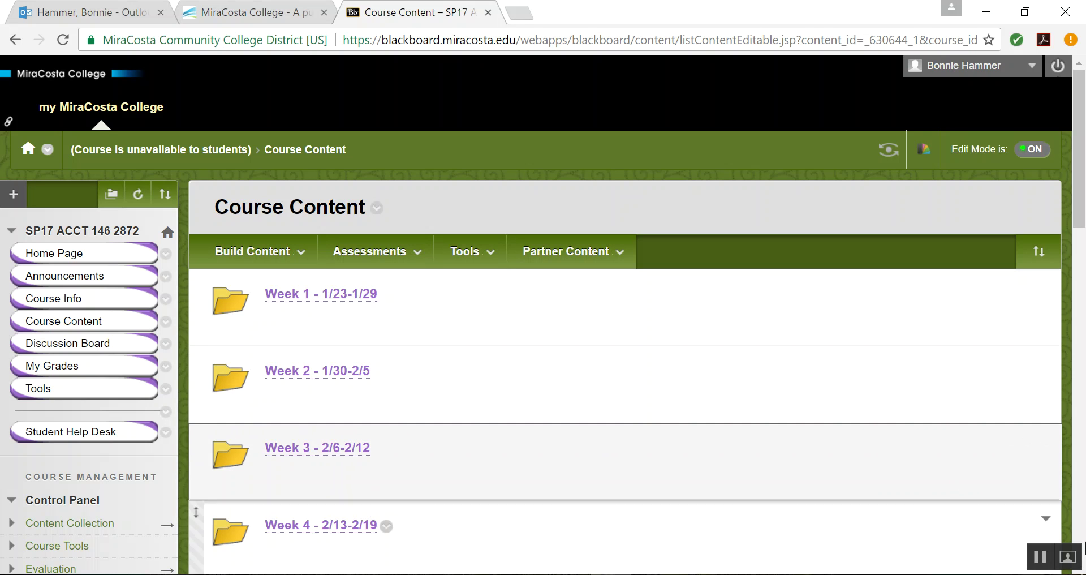
scroll(775, 453, "down", 3)
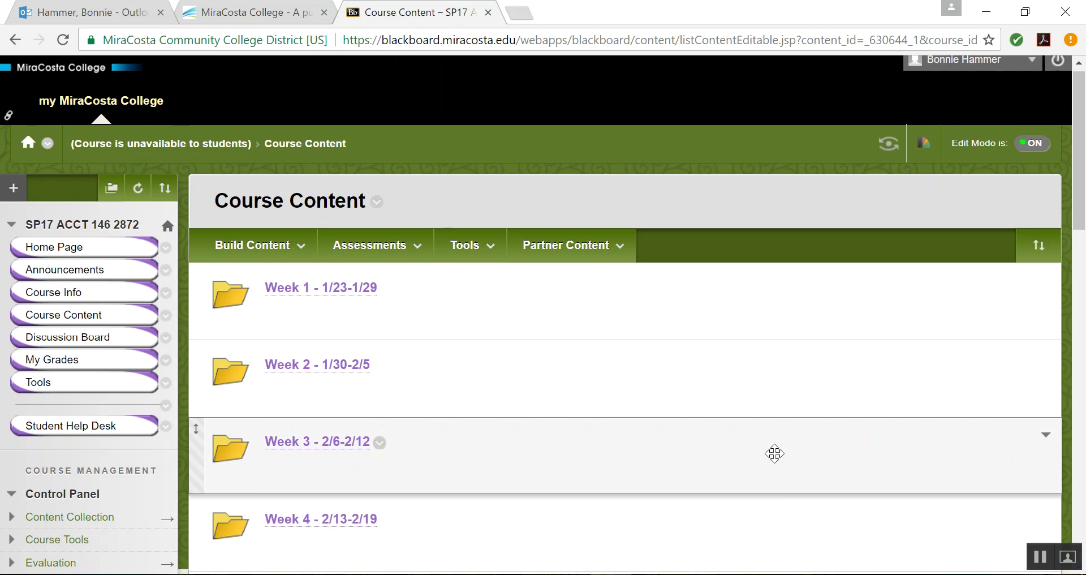
scroll(775, 453, "down", 2)
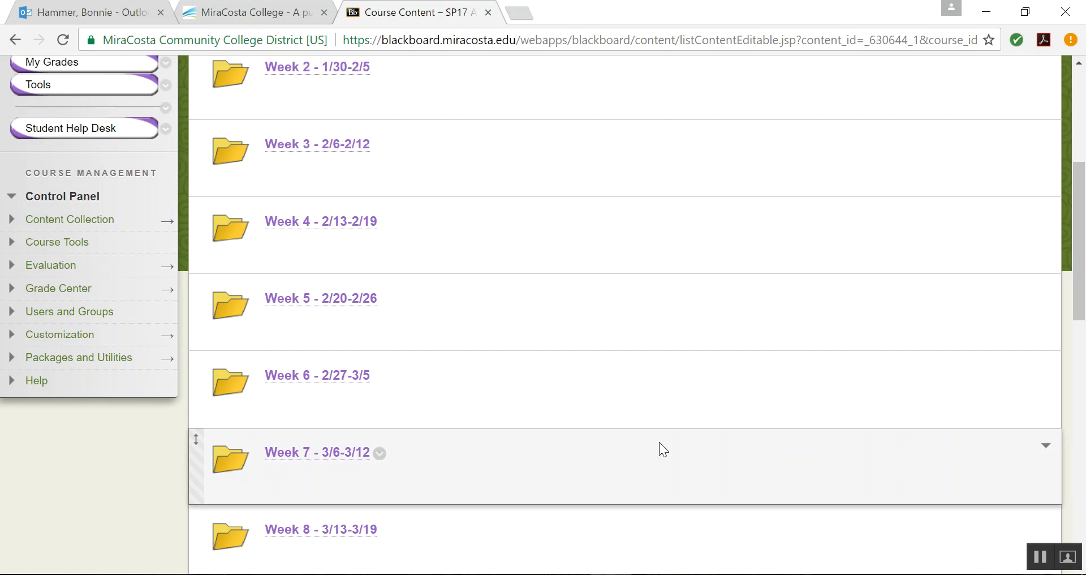
left_click(311, 450)
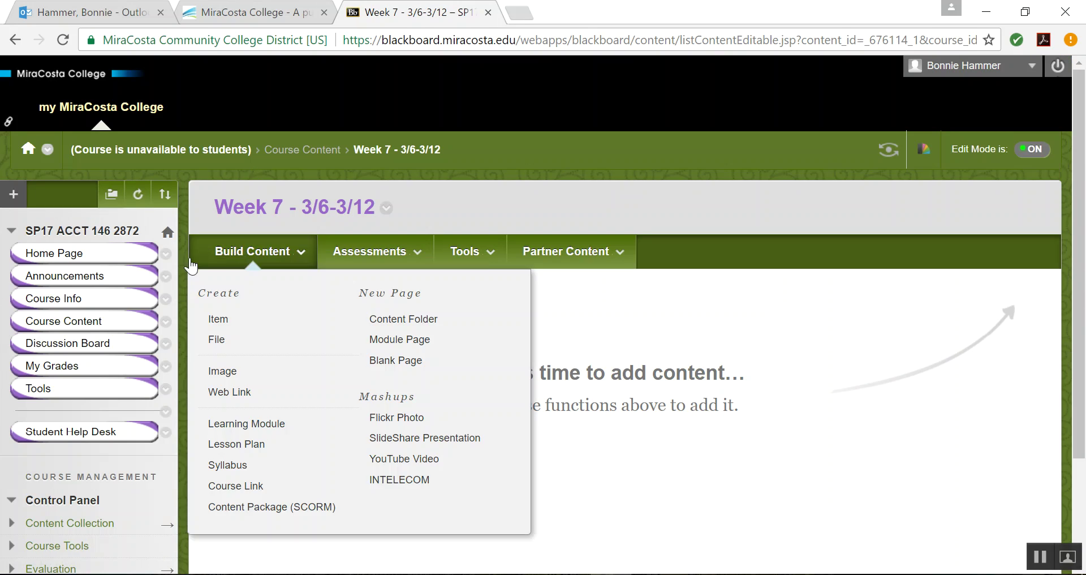
Open the Week 6 - 2/27-3/5 folder in Course Content and review the Partnership Tax Return instructions and attached files
left_click(74, 321)
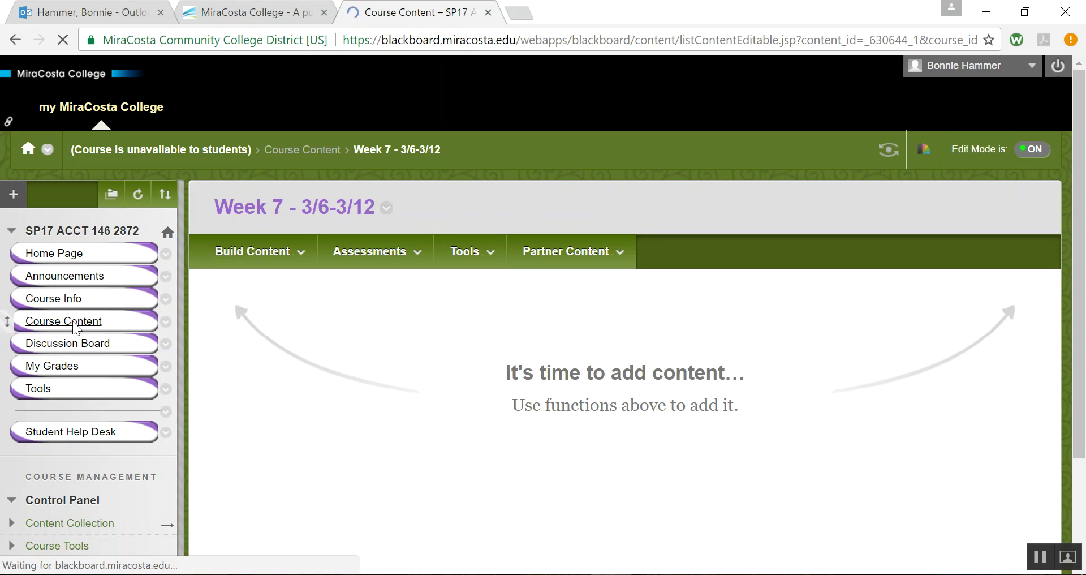
scroll(934, 491, "down", 4)
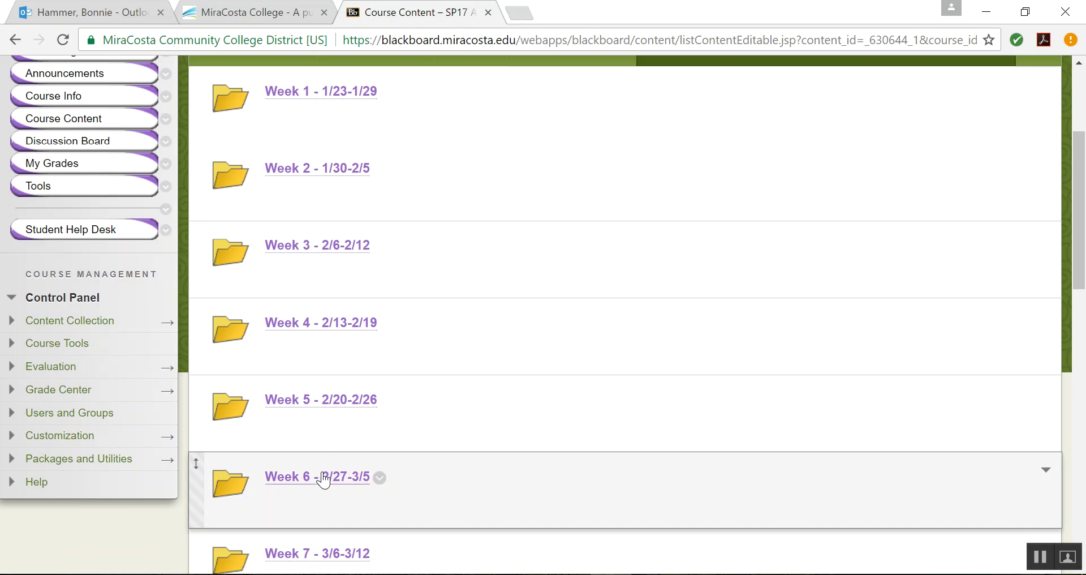
left_click(324, 475)
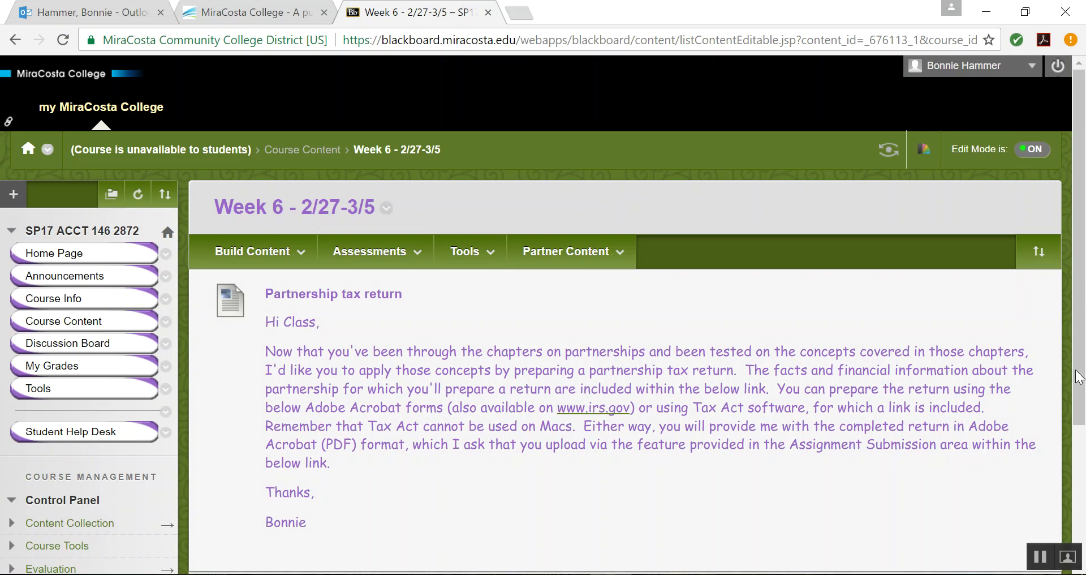
left_click_drag(1082, 386, 1082, 444)
scroll(677, 222, "down", 1)
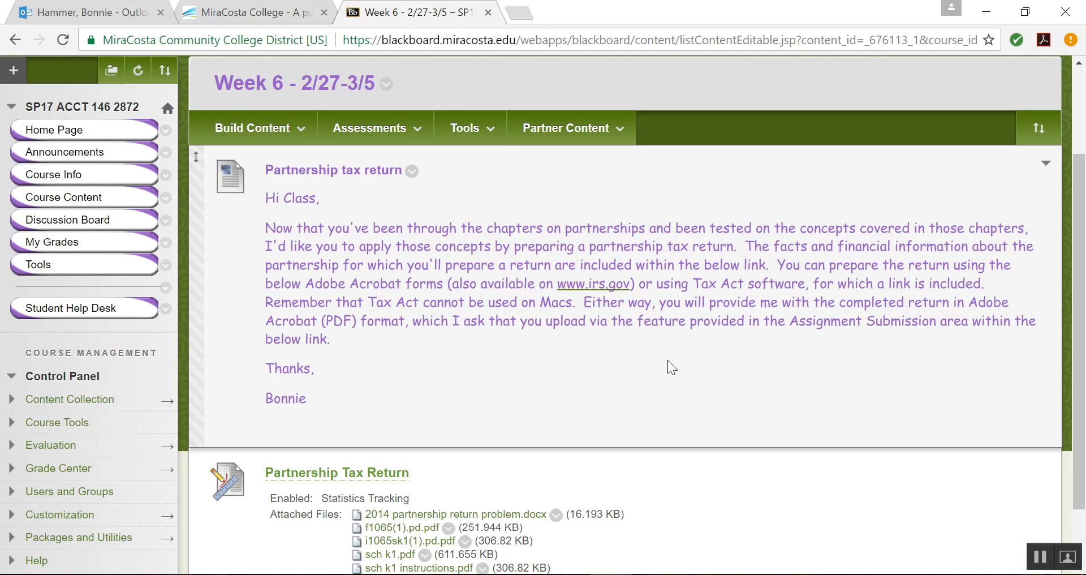
scroll(1078, 447, "down", 2)
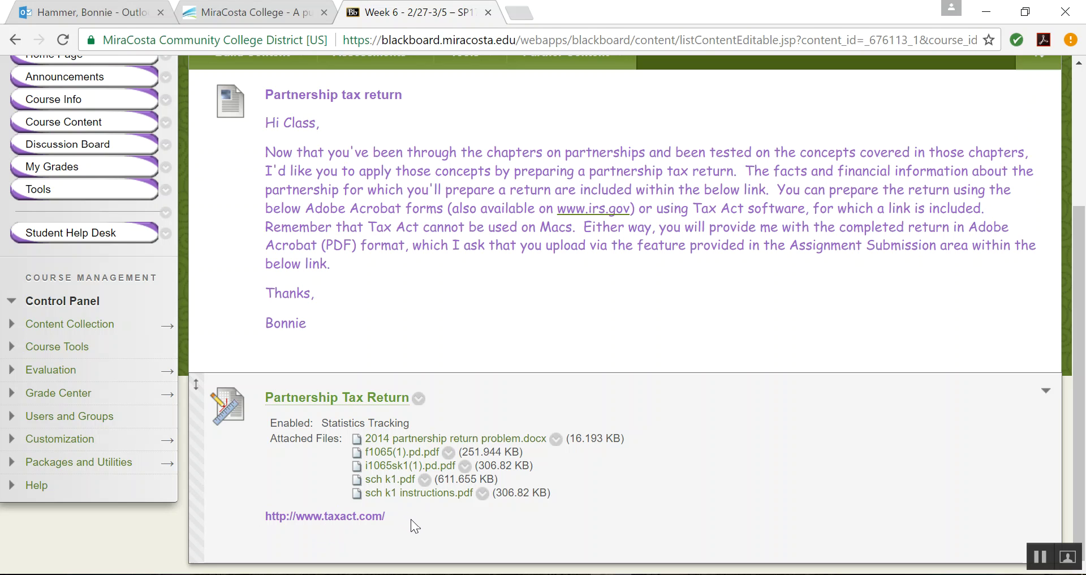
scroll(1060, 258, "up", 2)
scroll(1060, 250, "up", 2)
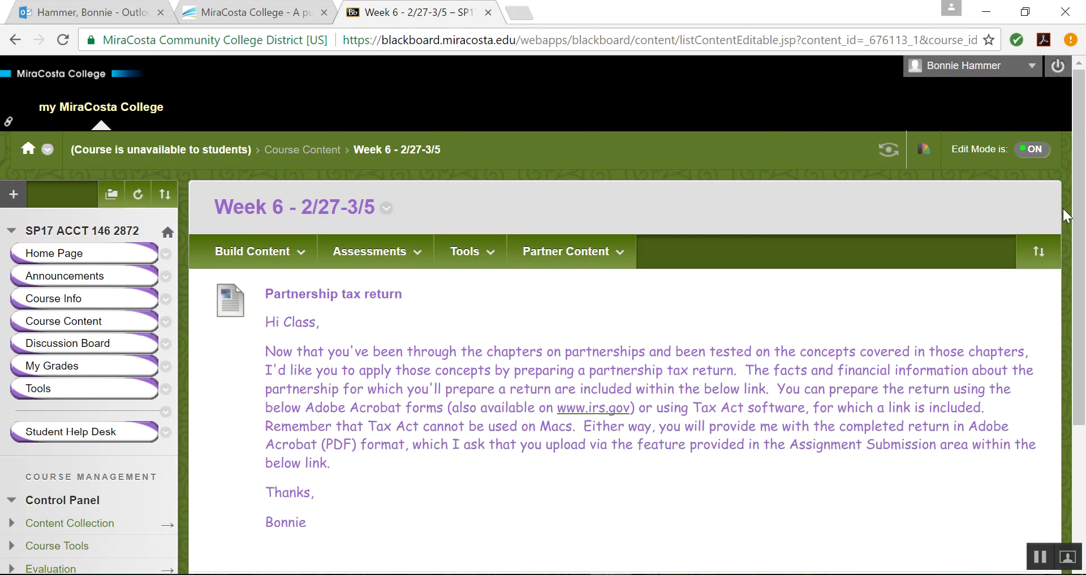
View the course's Discussion Board and My Grades pages
left_click(59, 344)
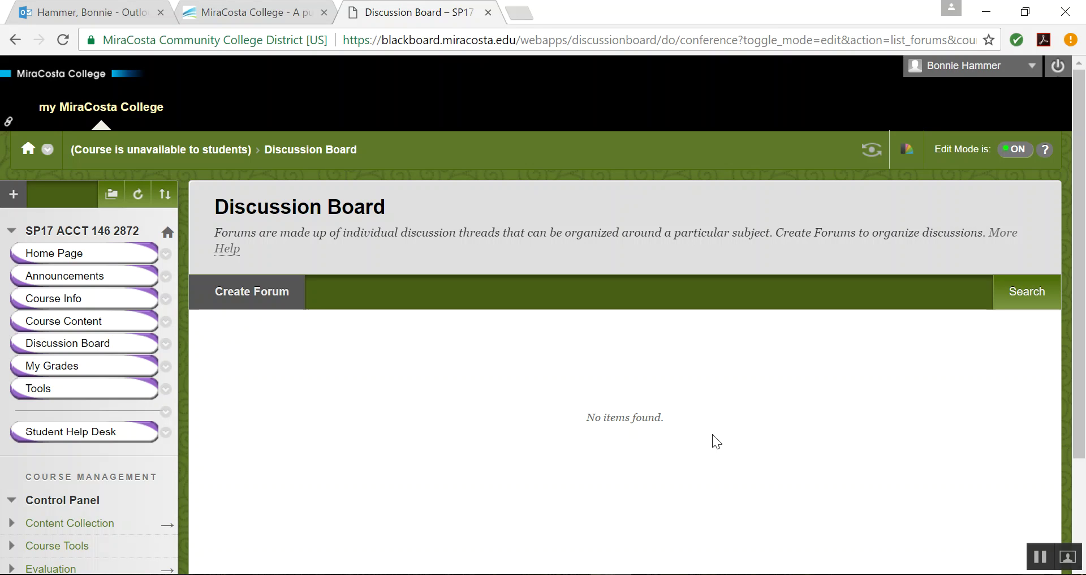
left_click_drag(1079, 386, 1080, 456)
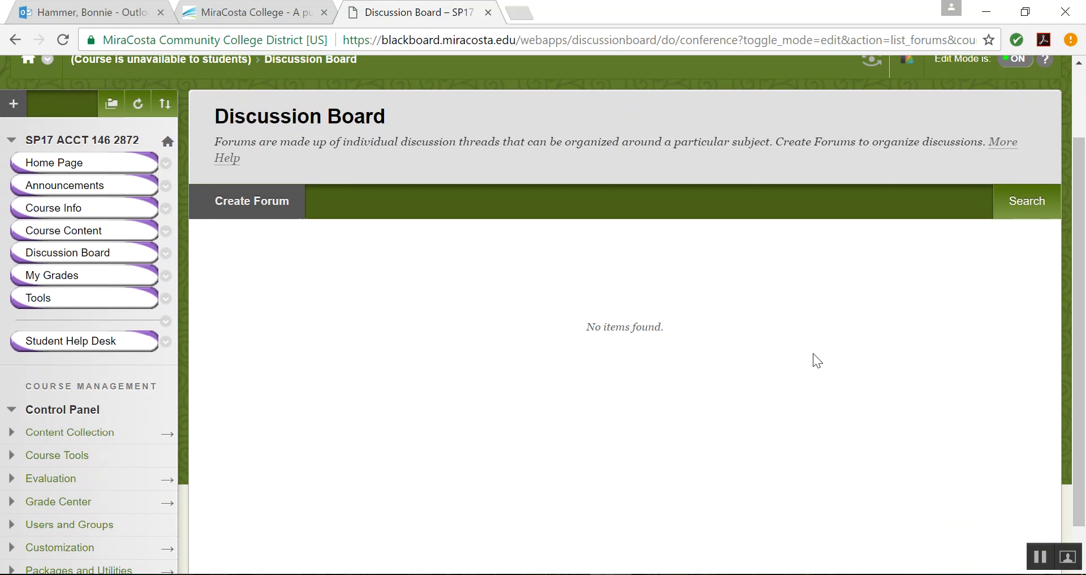
left_click(49, 278)
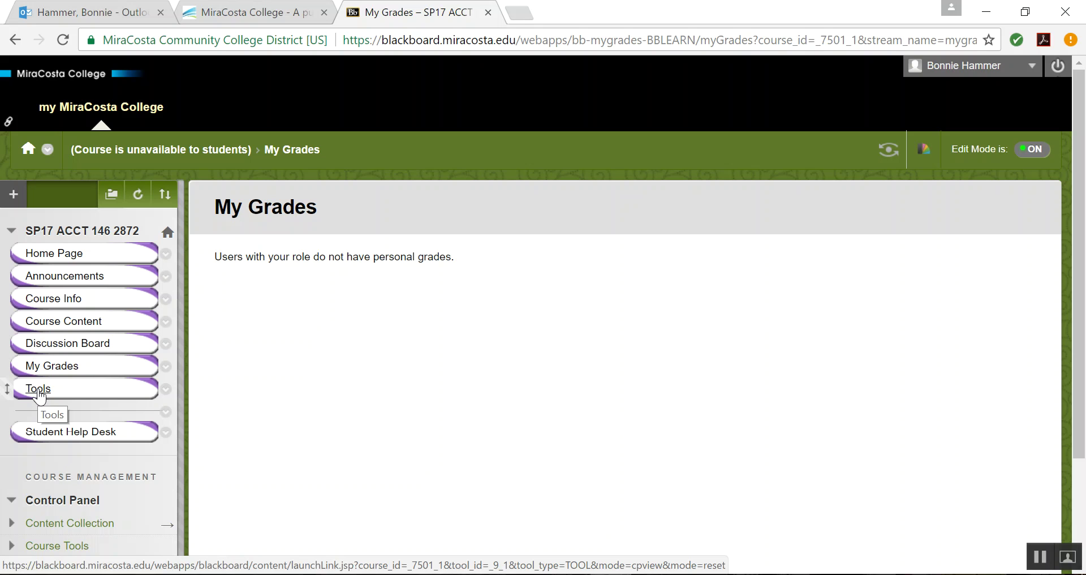
Open the course's Tools page and look over the tools in the instructor view
left_click(39, 390)
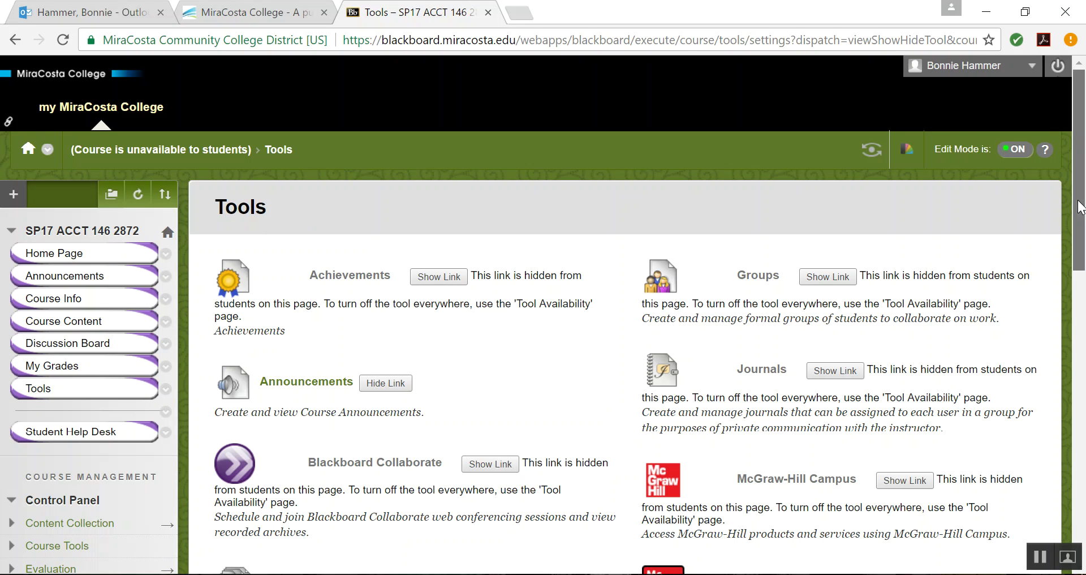
left_click_drag(1081, 206, 1083, 227)
scroll(1083, 226, "up", 1)
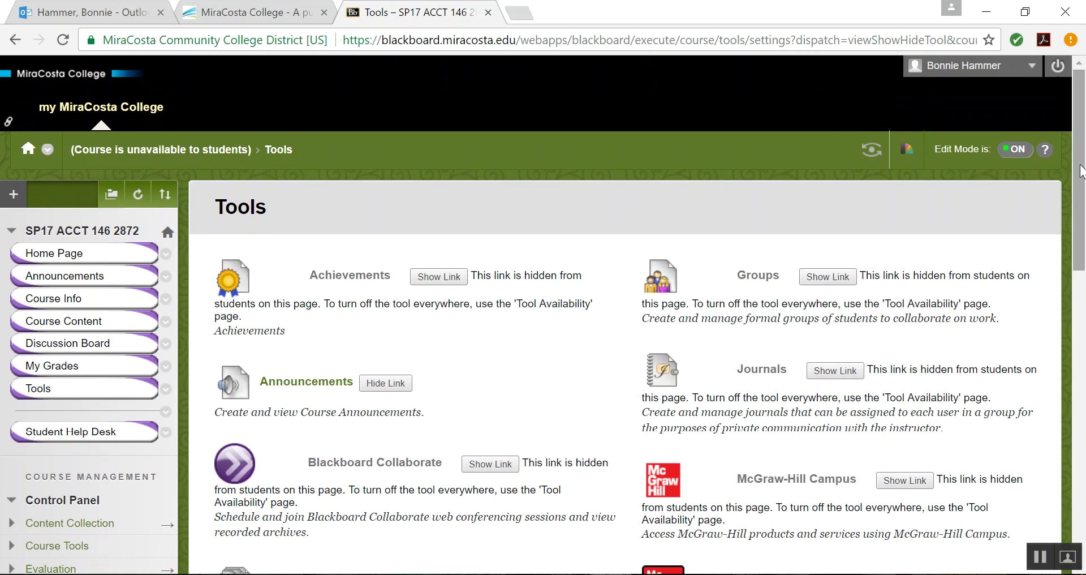
Turn on Student Preview, dismiss the e-mail notification, and review the Tools page as a student sees it
left_click(868, 150)
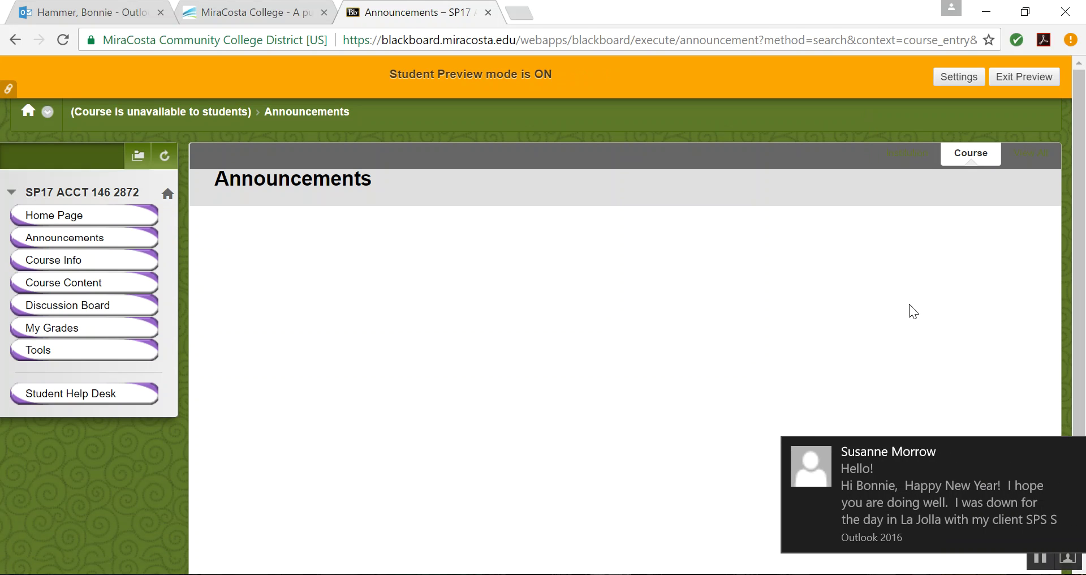
left_click(1075, 453)
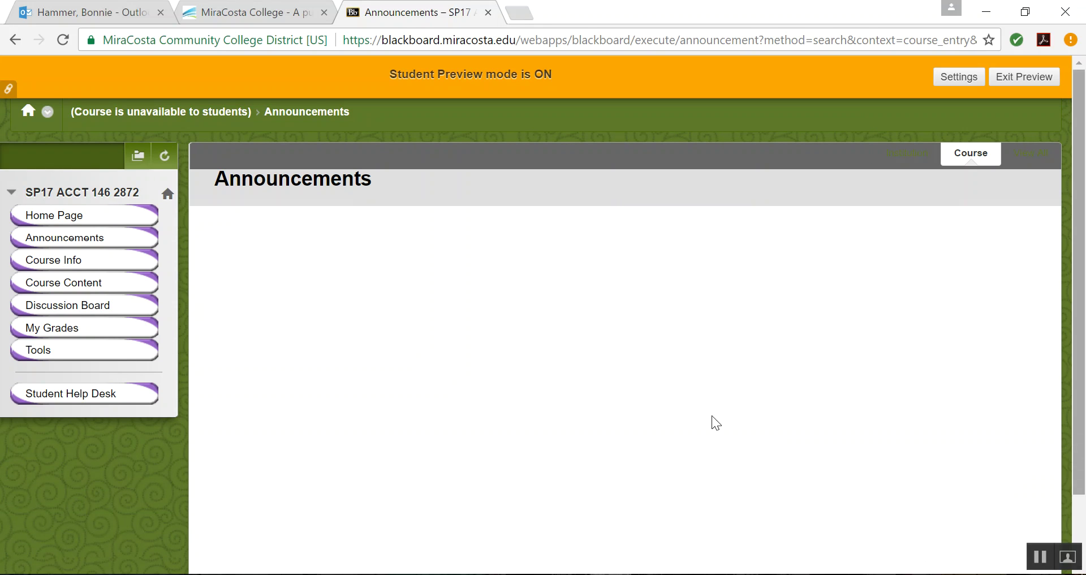
left_click(39, 352)
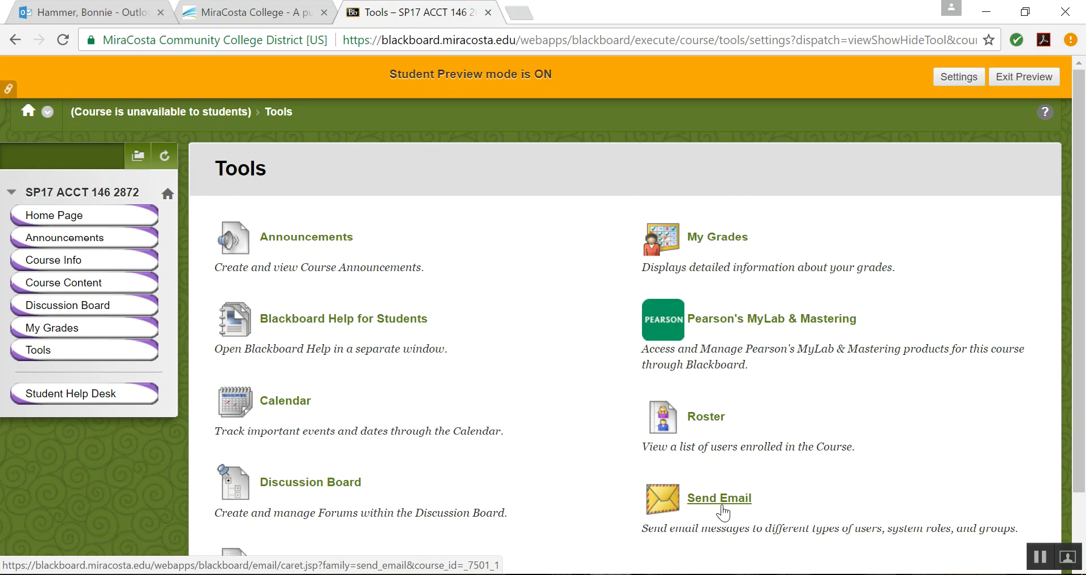
left_click_drag(1078, 402, 1078, 484)
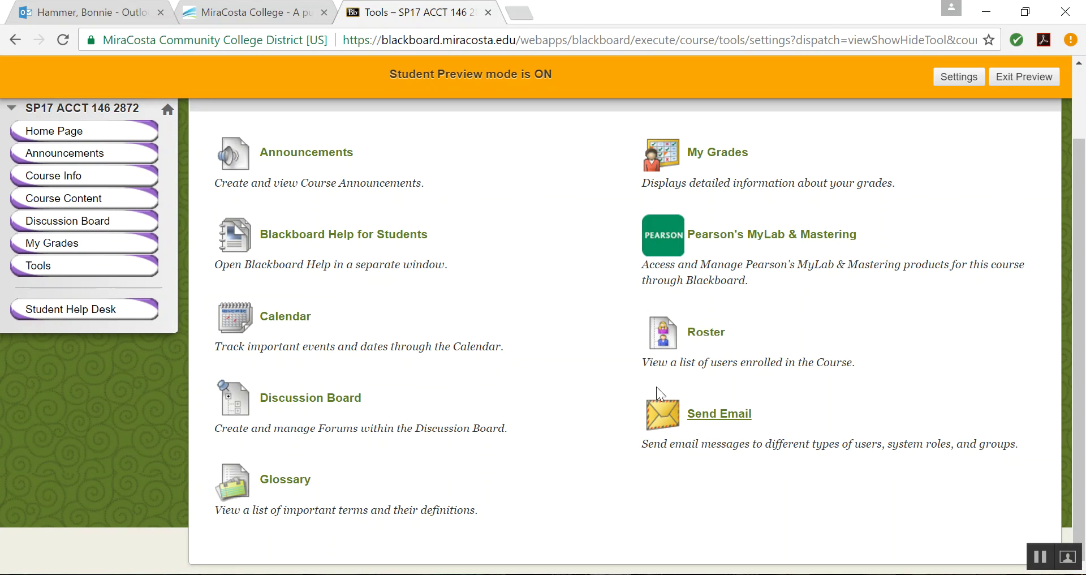
left_click_drag(1080, 408, 1080, 340)
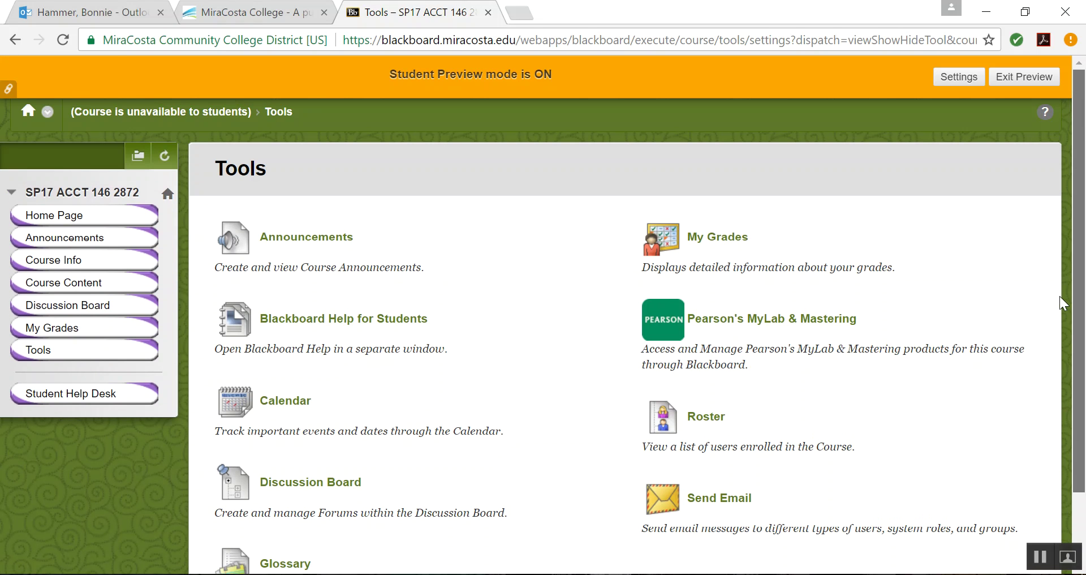
Open the Student Help Desk page from the course menu
left_click(65, 396)
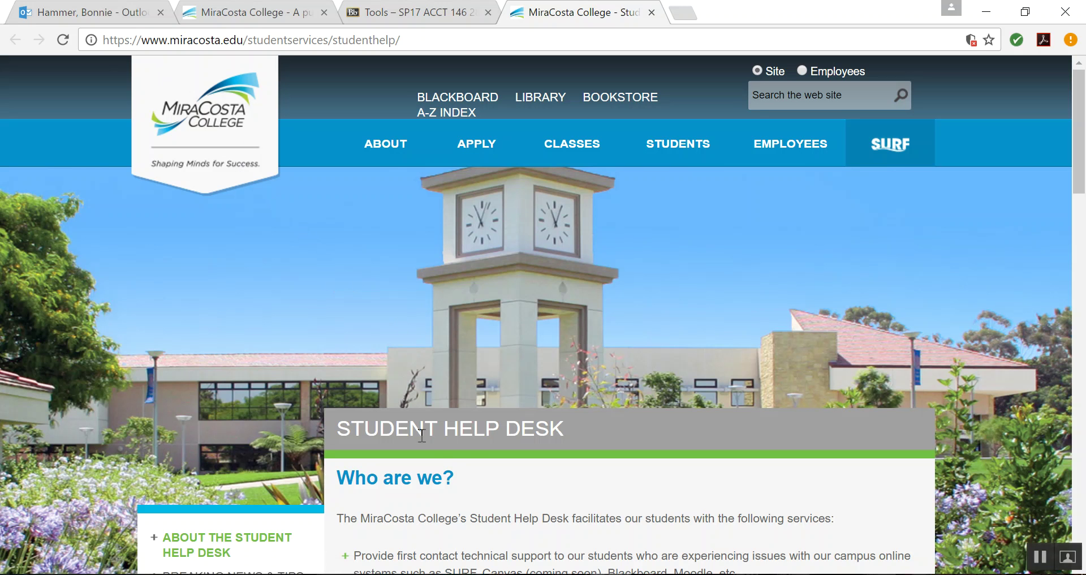
Review the service hours, contact details and Live Support option on the Student Help Desk page, and close the page
left_click_drag(1080, 133, 1084, 320)
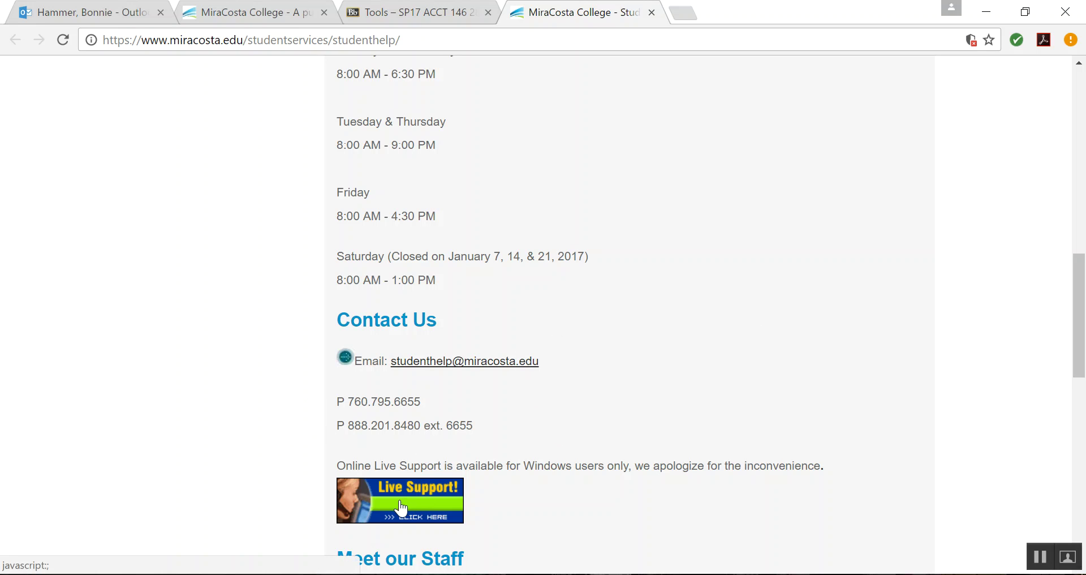
left_click_drag(1081, 335, 1080, 116)
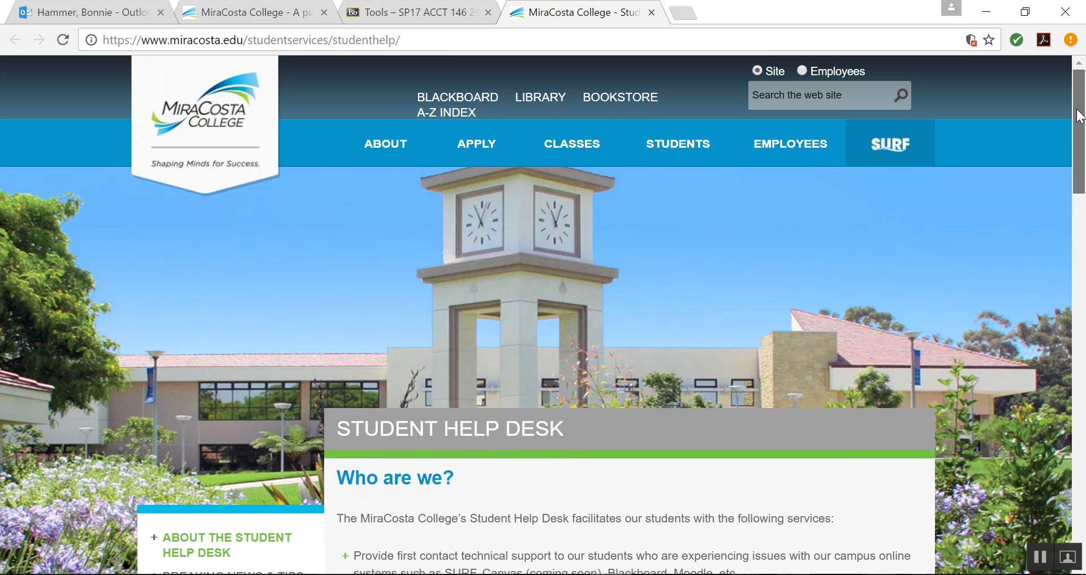
left_click(651, 13)
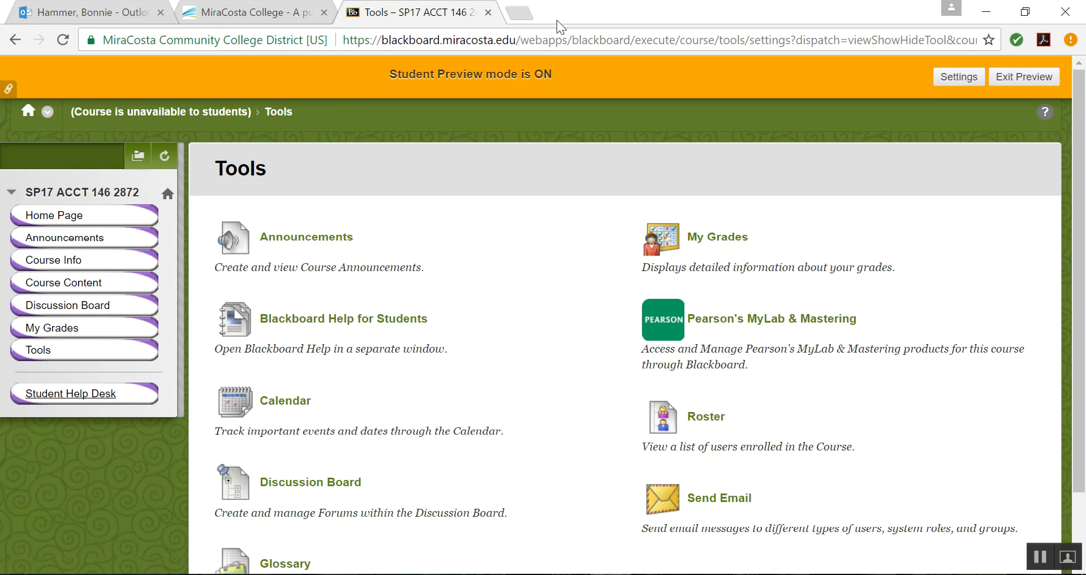
Exit Student Preview mode and return the Blackboard course to the instructor view
left_click(34, 351)
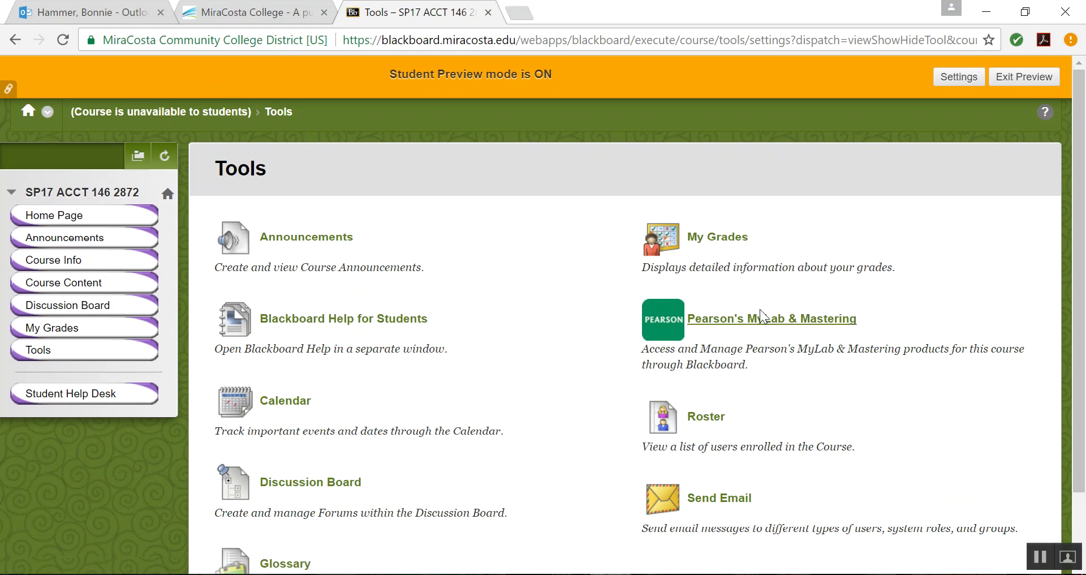
left_click(1030, 79)
left_click(674, 460)
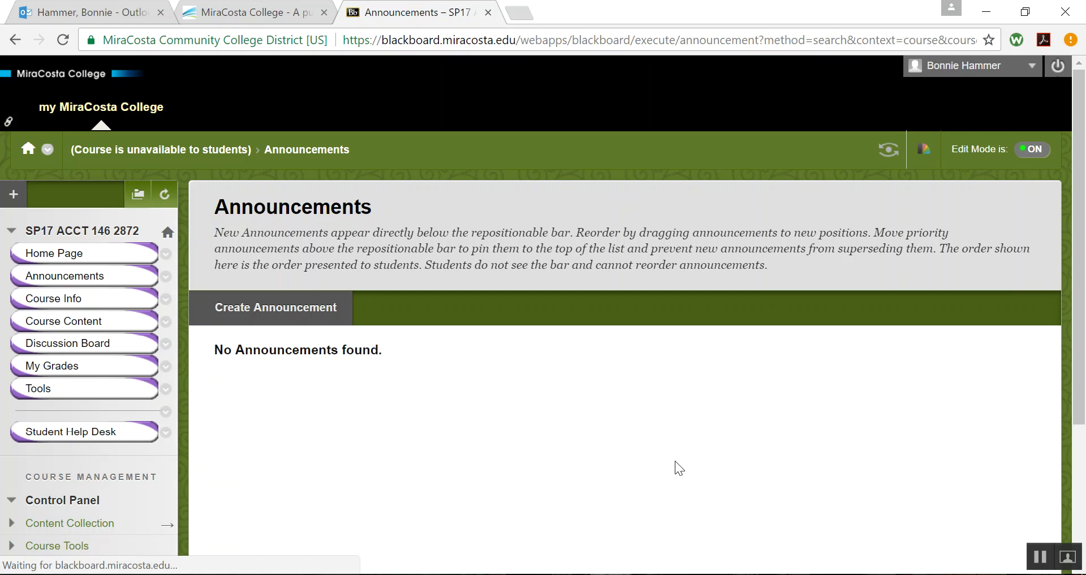
Open Pearson's MyLab & Mastering from the course's Tools page
left_click(38, 386)
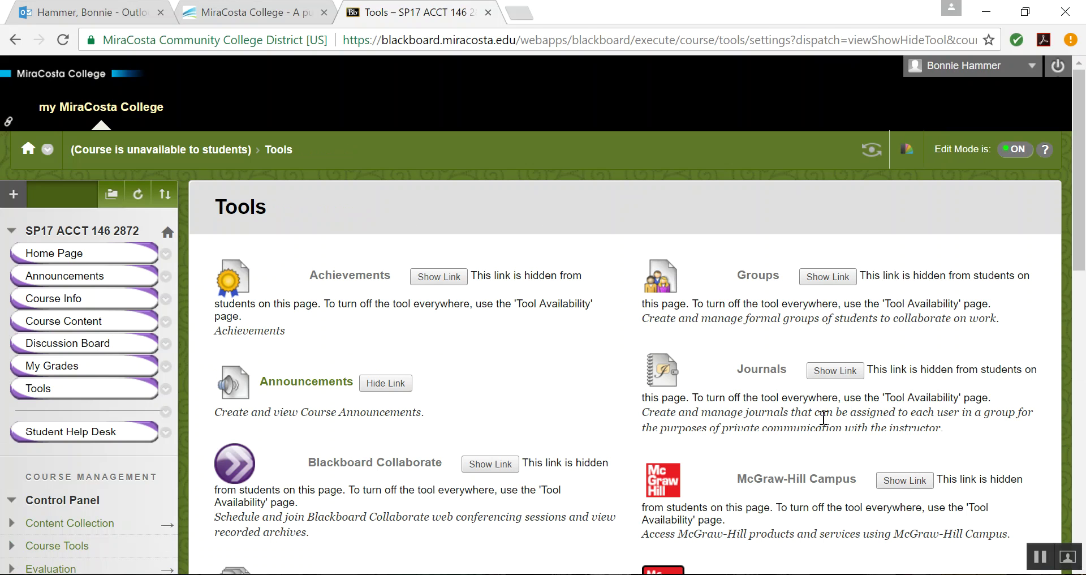
left_click(1080, 512)
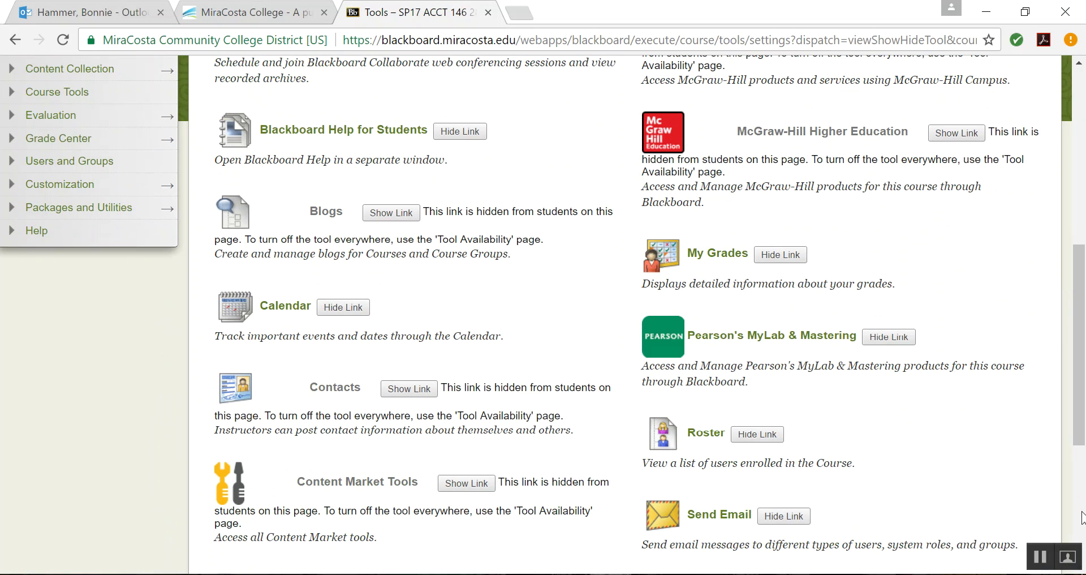
left_click(750, 337)
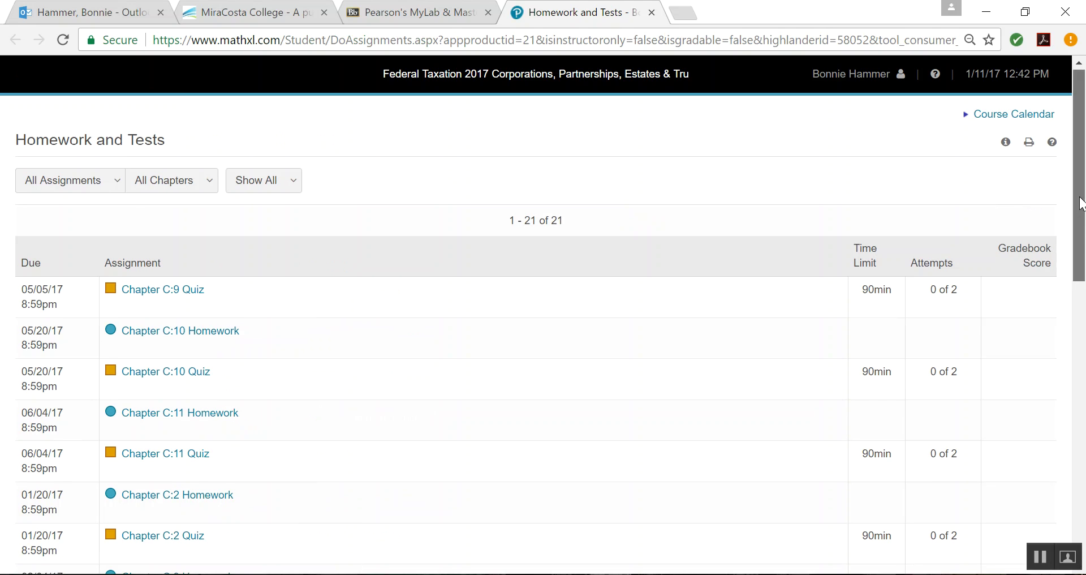
Look through the Homework and Tests list, open the Chapter C:10 Homework overview, and close it
left_click_drag(1077, 205, 1084, 284)
scroll(1083, 284, "down", 9)
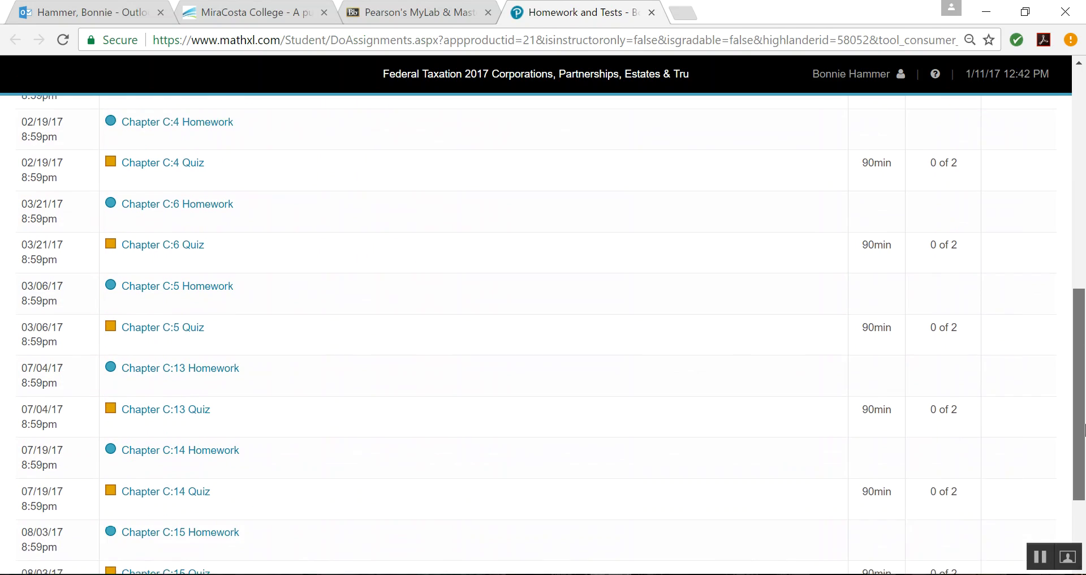
scroll(1083, 286, "up", 6)
scroll(1083, 286, "up", 6)
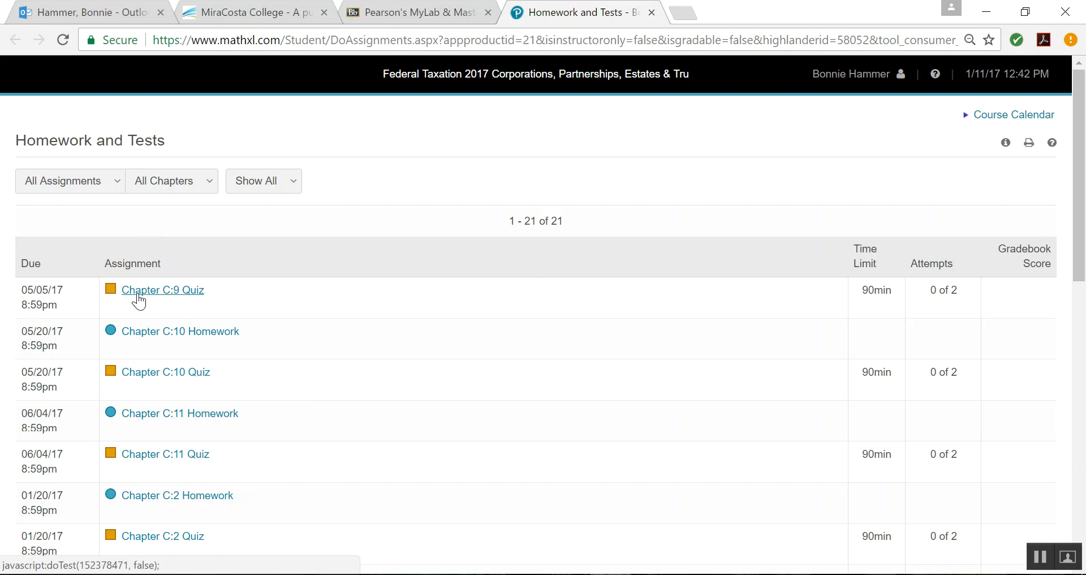
left_click(166, 333)
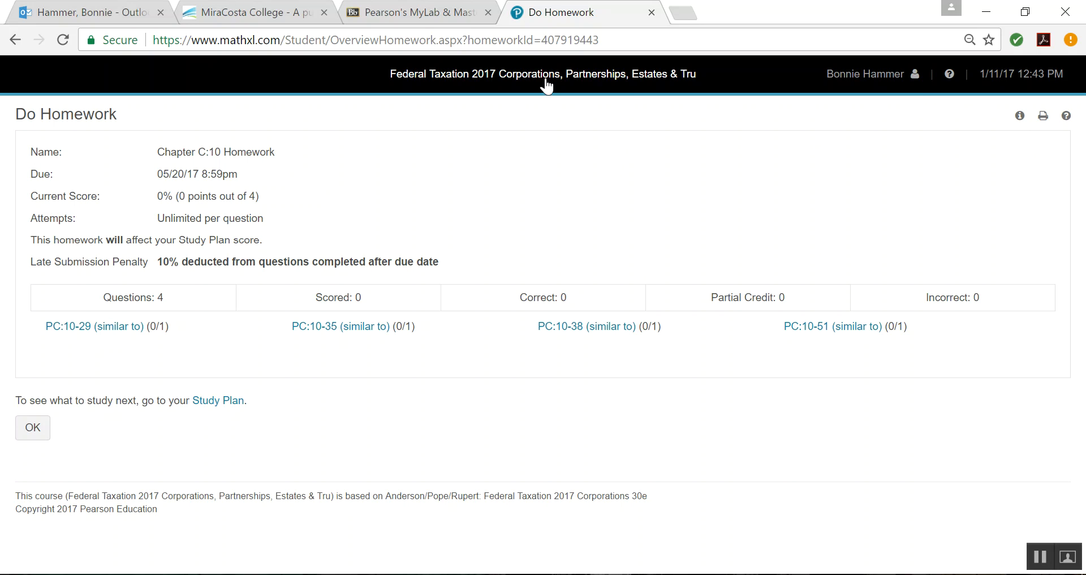
left_click(652, 13)
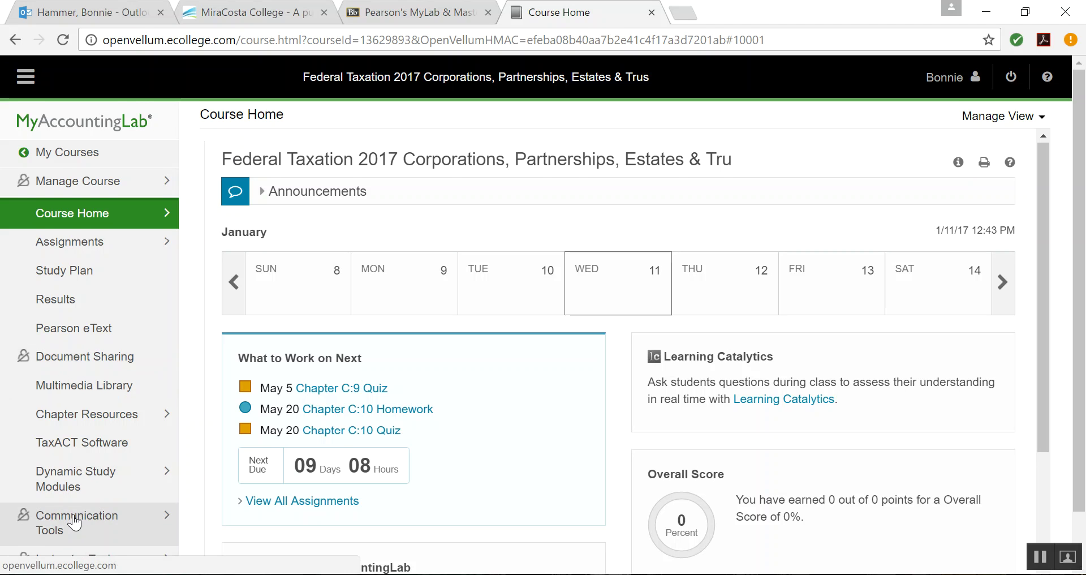
View MyAccountingLab's full Assignments list and its Take a Quiz/Test list
scroll(74, 523, "down", 1)
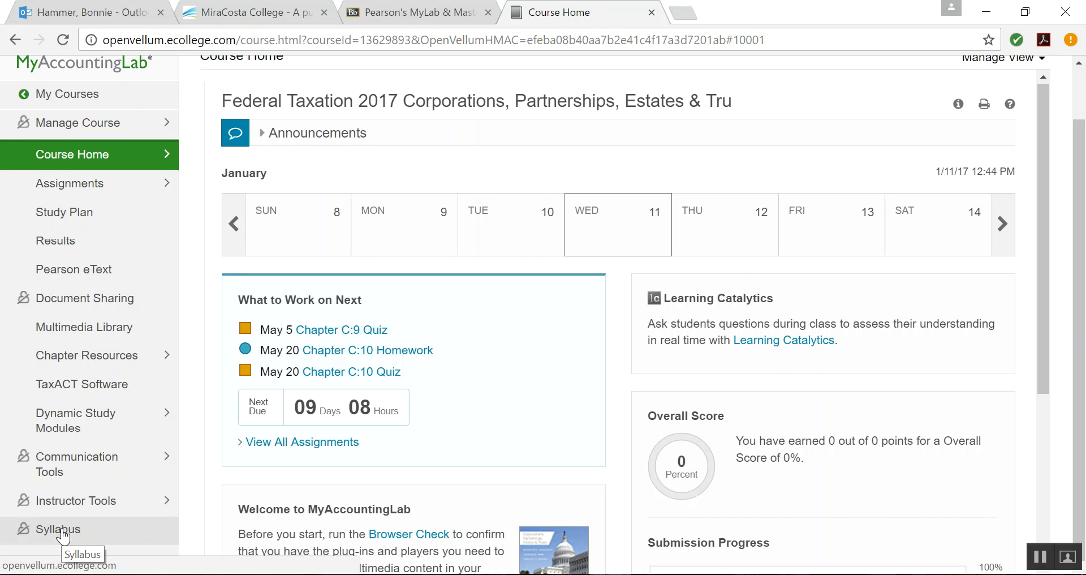
left_click(69, 185)
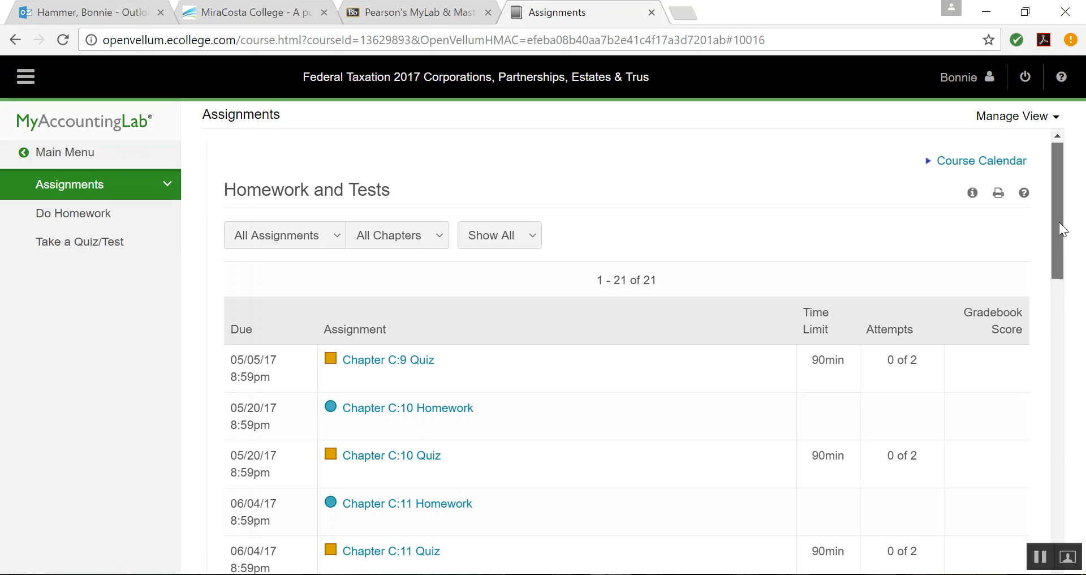
mouse_move(1061, 230)
left_mouse_down()
mouse_move(1079, 275)
mouse_move(1055, 250)
mouse_move(1055, 273)
mouse_move(1051, 237)
left_mouse_up()
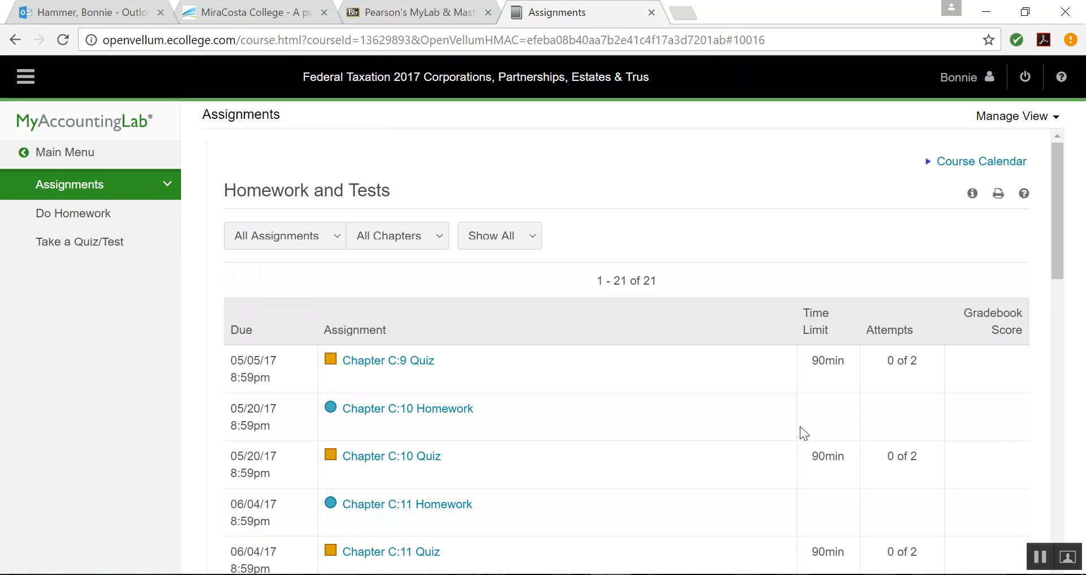
left_click(92, 243)
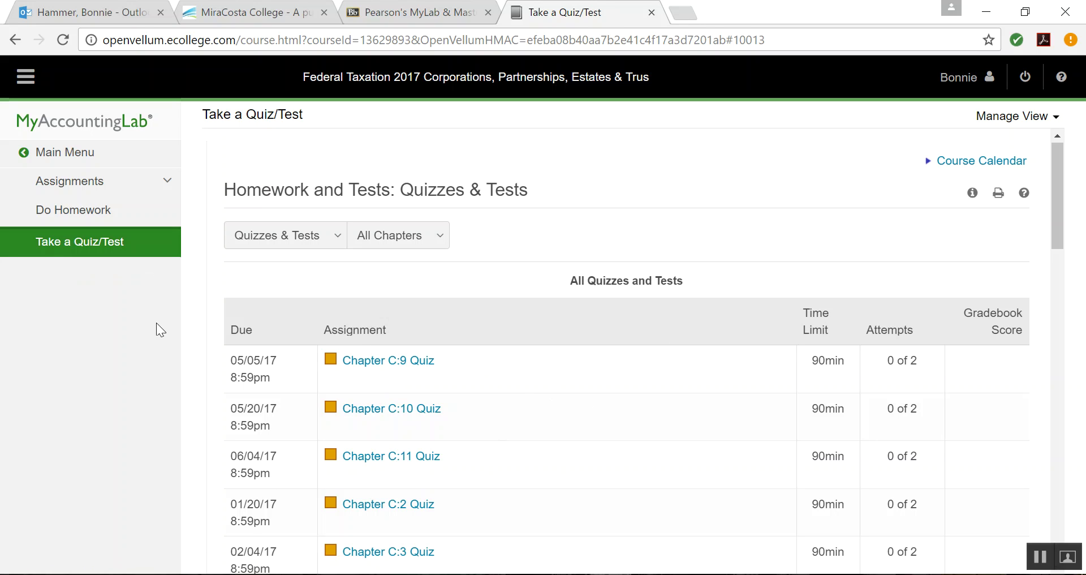
Return to the MyAccountingLab main menu and view the Results, Pearson eText and Document Sharing pages
left_click(62, 152)
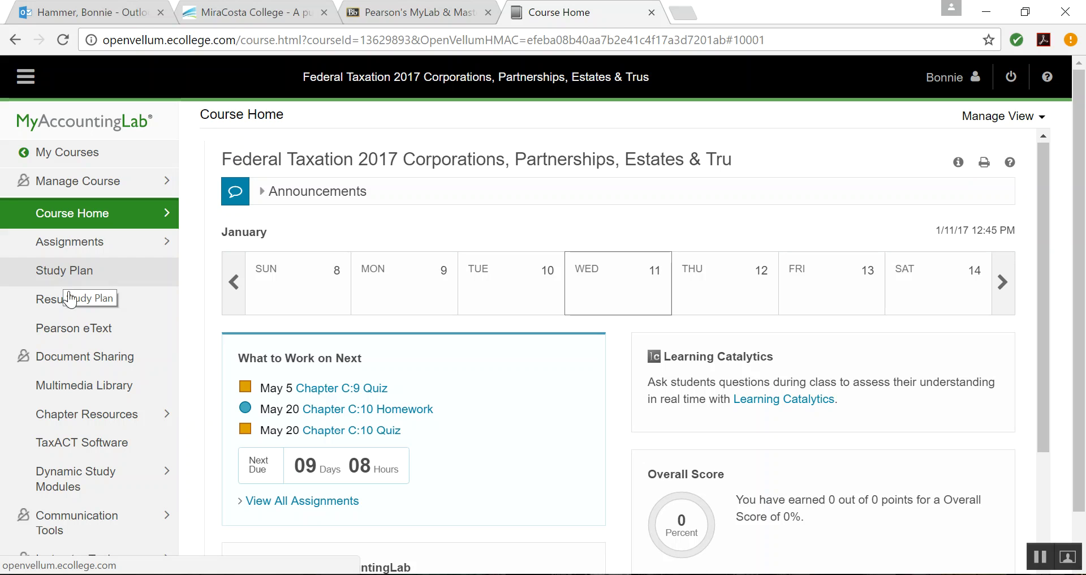
left_click(59, 310)
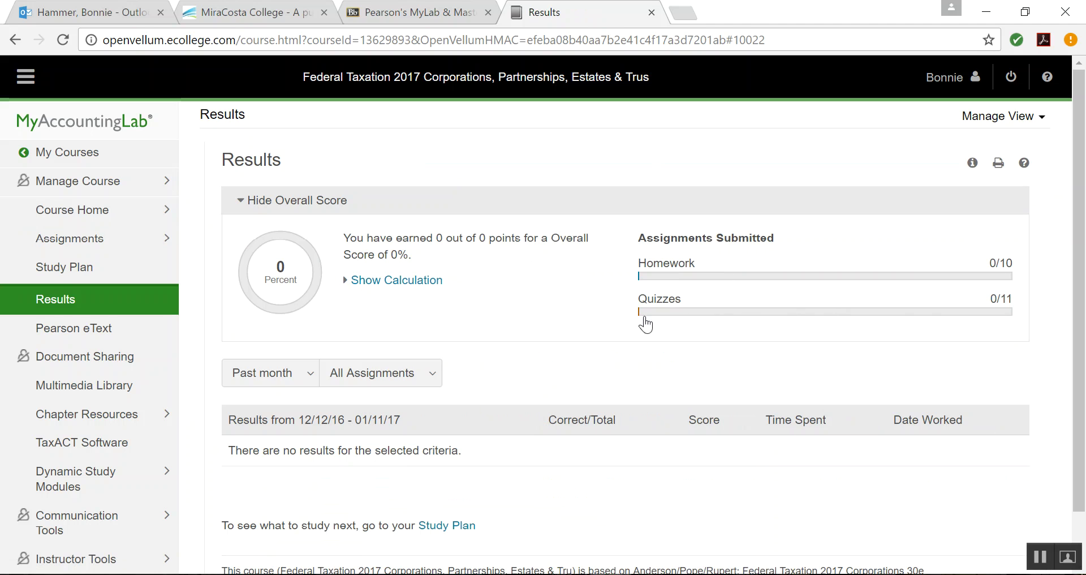
left_click(67, 332)
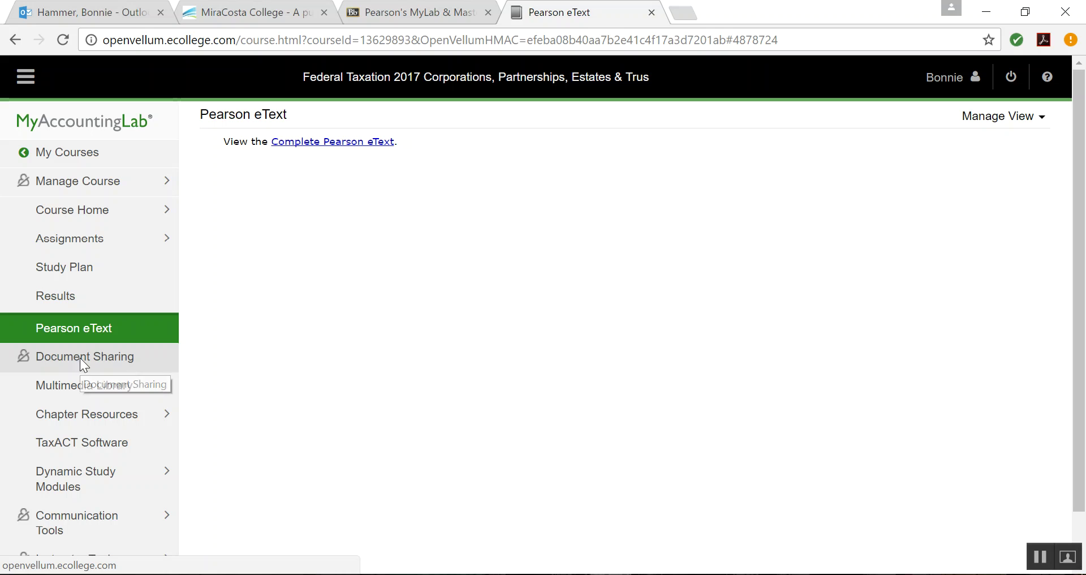
left_click(81, 365)
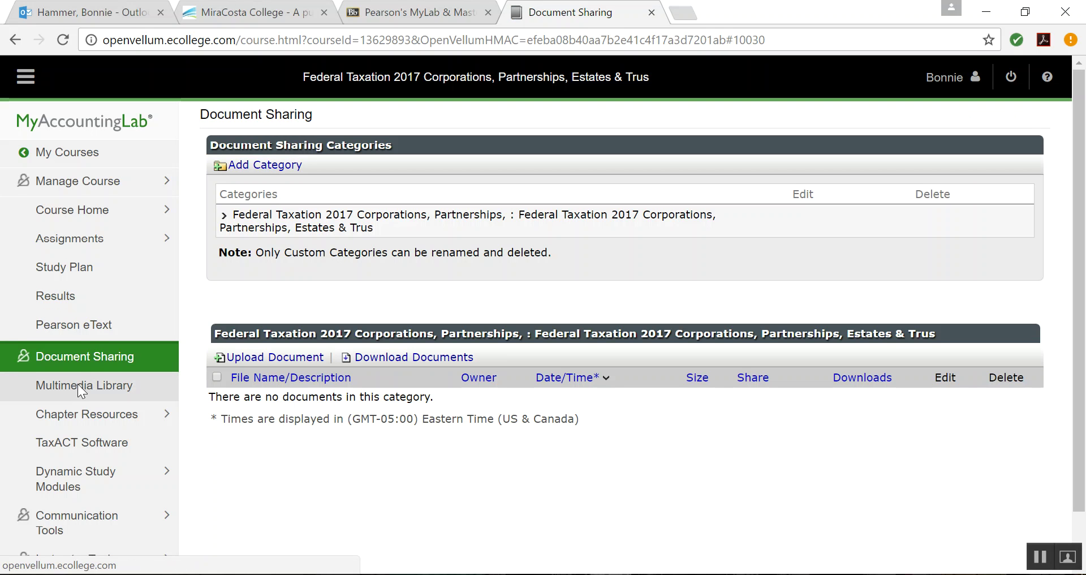
Search the Multimedia Library for all media types in all chapters and browse to the Chapter C:9 resources
left_click(80, 390)
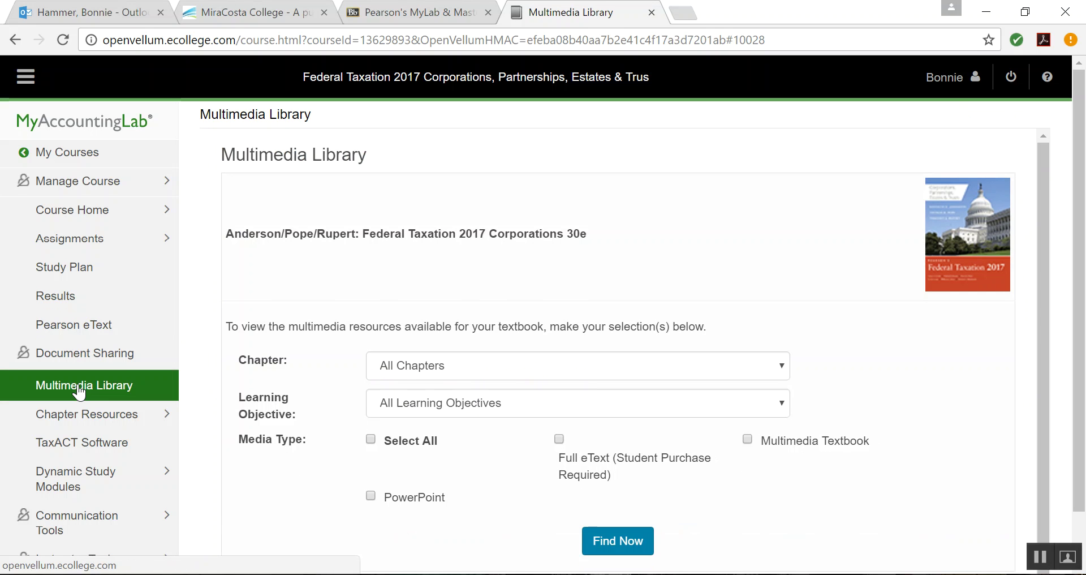
left_click_drag(1083, 286, 1083, 334)
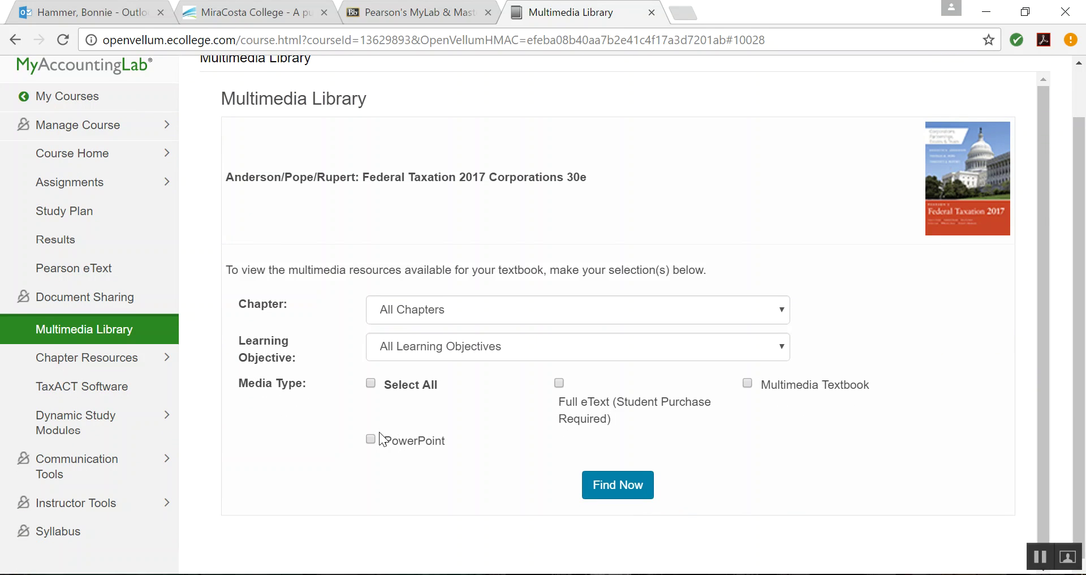
left_click(372, 383)
left_click(614, 489)
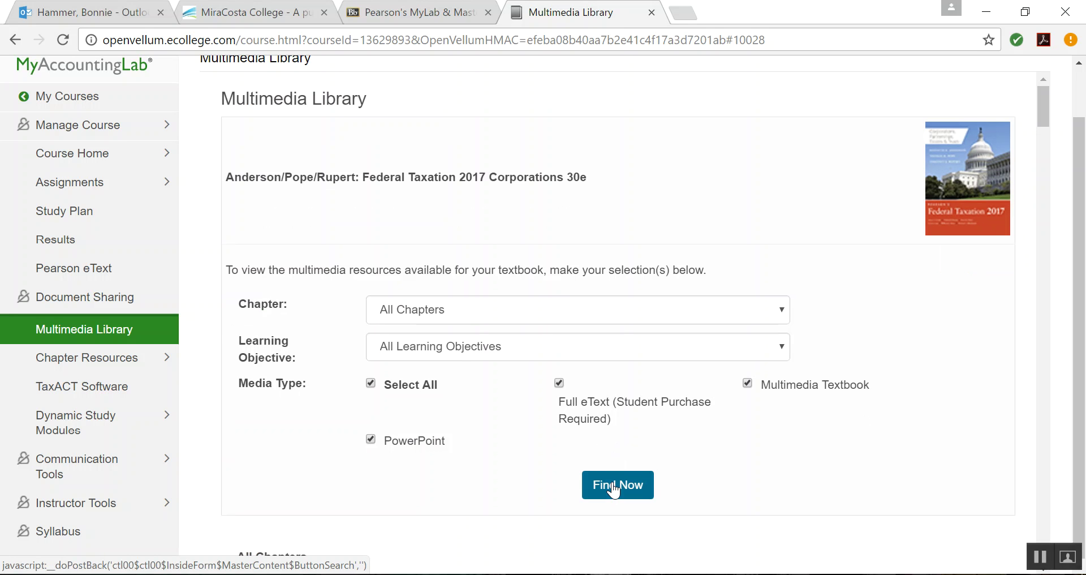
left_click_drag(1083, 356, 1084, 358)
left_click_drag(1043, 111, 1084, 369)
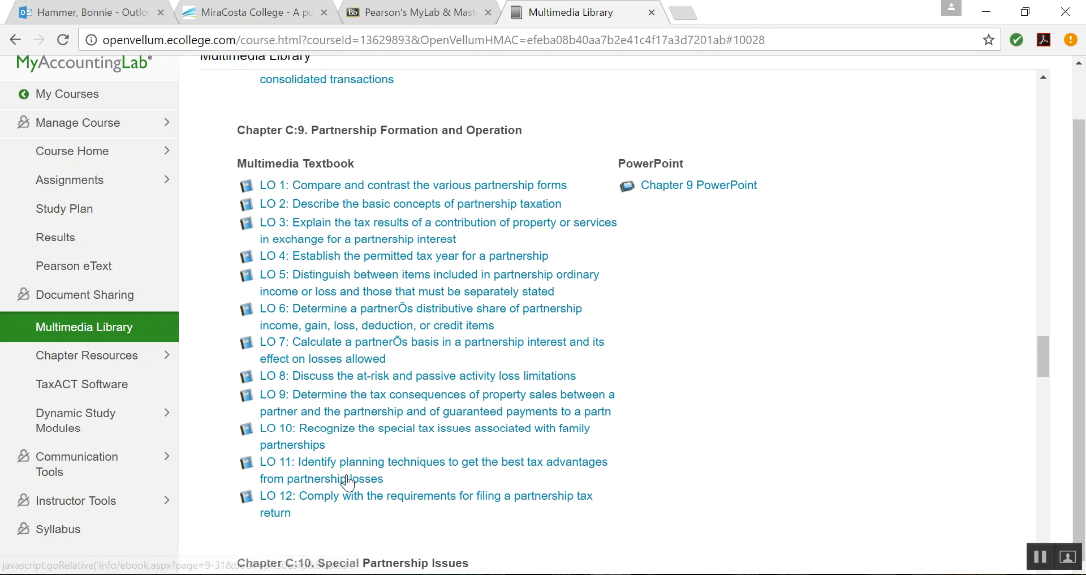
Download the Chapter 9 PowerPoint from the Multimedia Library and open it in PowerPoint
left_click(710, 185)
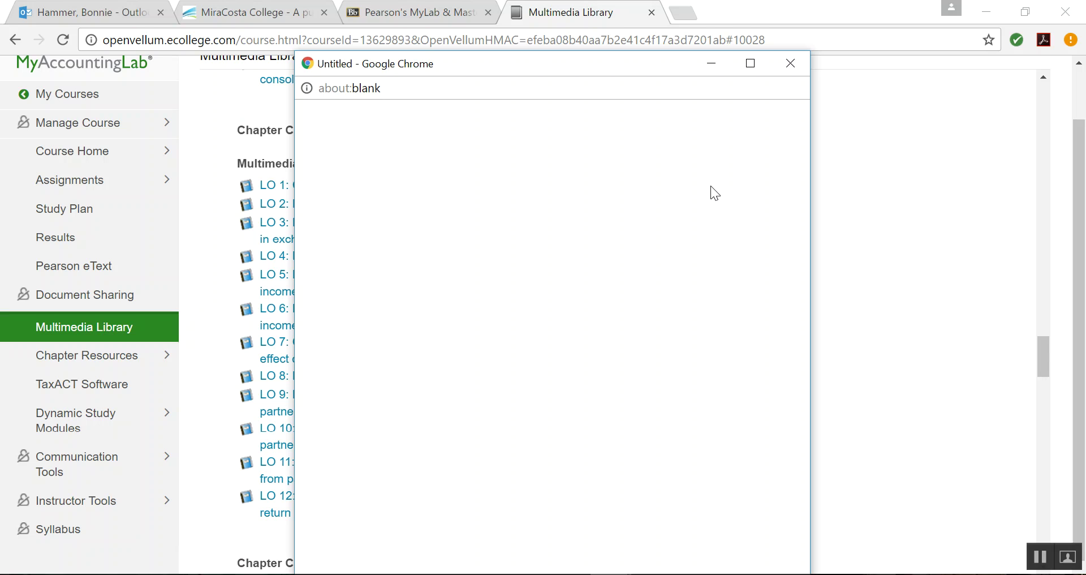
left_click(750, 67)
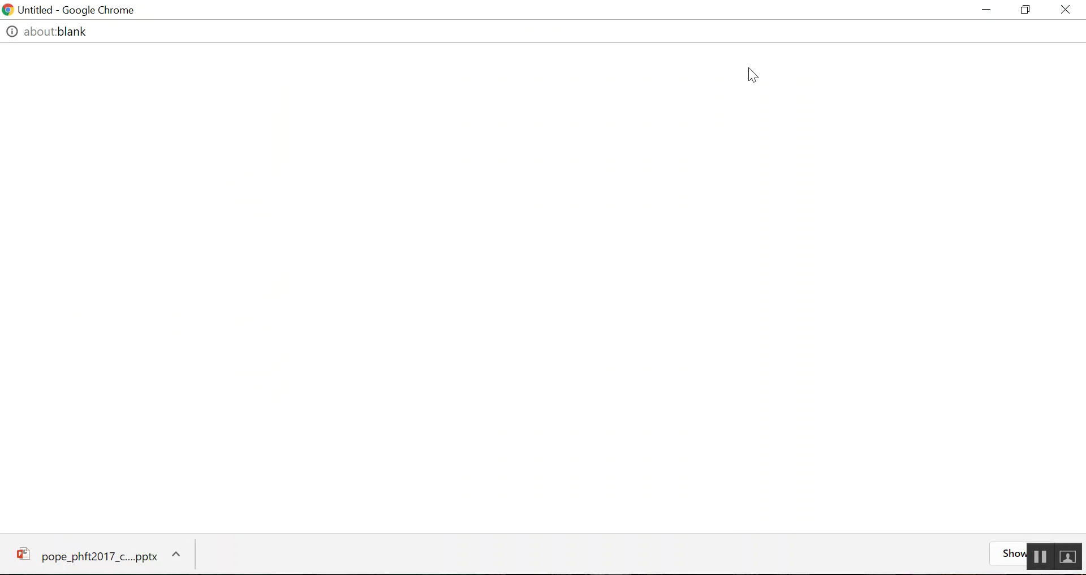
left_click(86, 559)
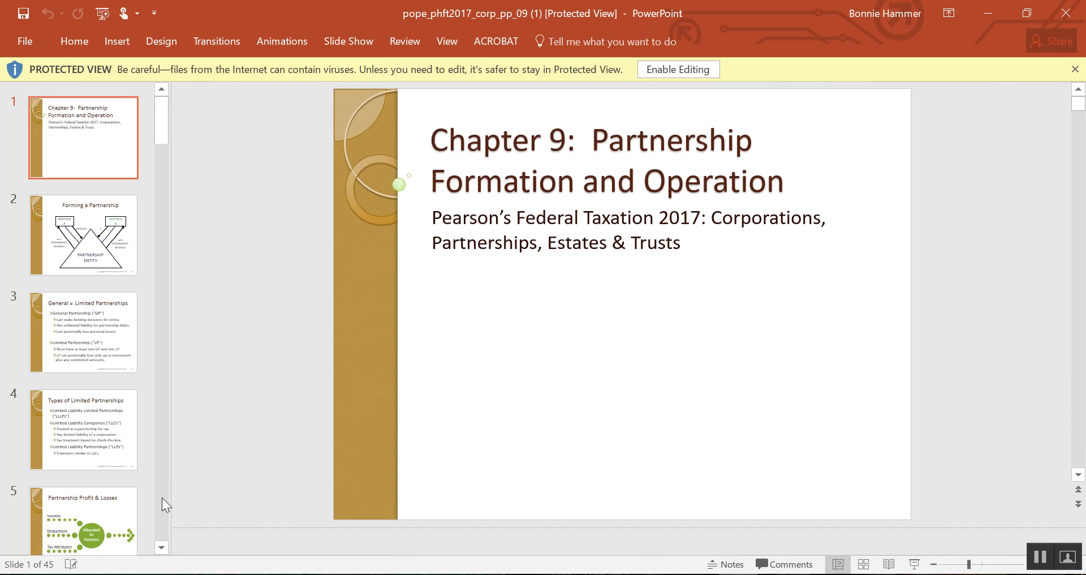
Page through the Chapter 9 partnership slides up to slide 13, the continued example on calculating a partner's basis
scroll(1083, 292, "down", 2)
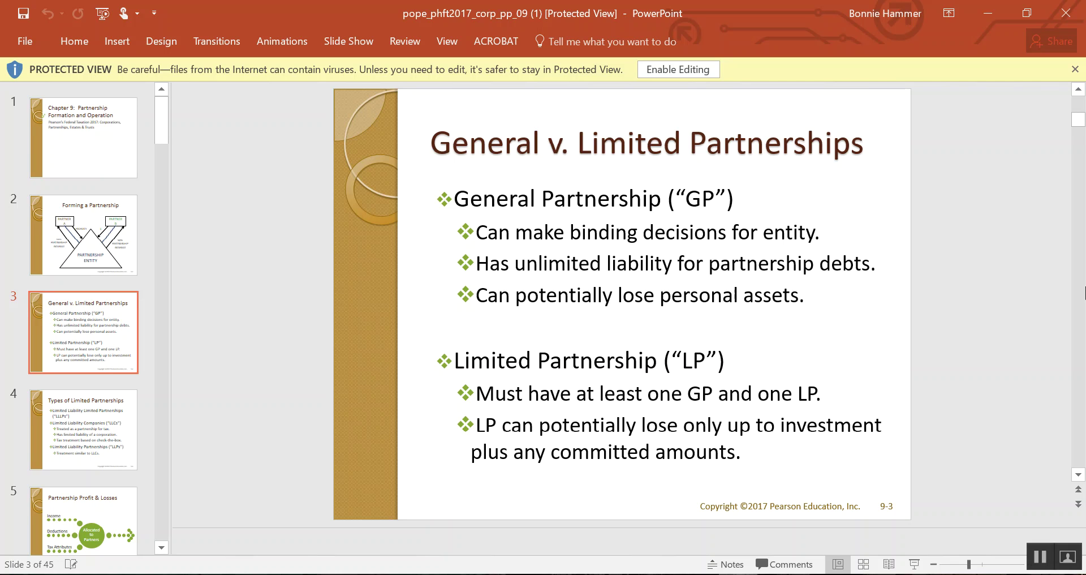
scroll(1084, 292, "down", 1)
scroll(1085, 292, "up", 1)
scroll(1084, 293, "down", 1)
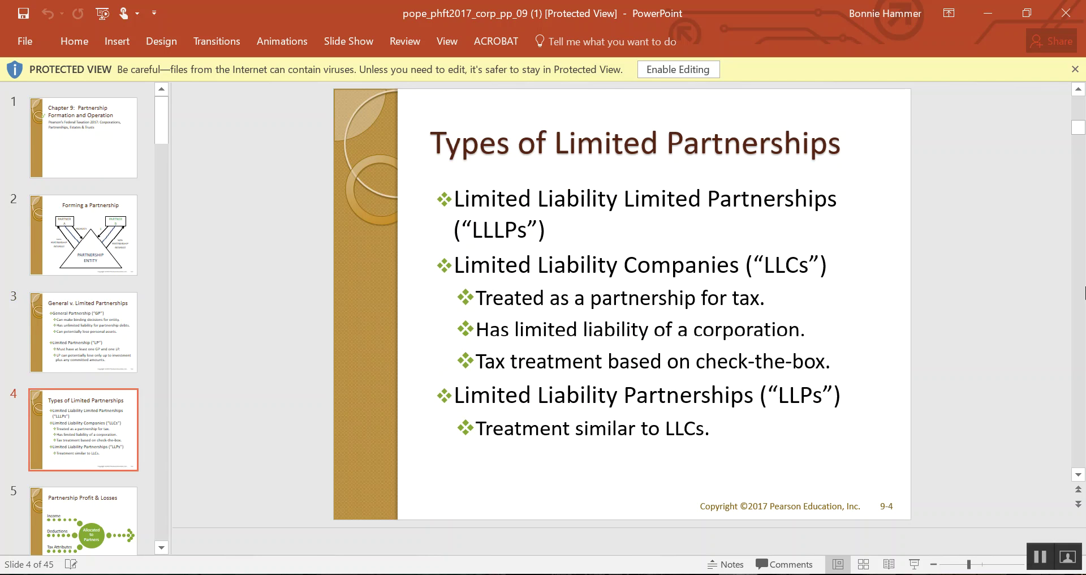
scroll(1084, 293, "down", 1)
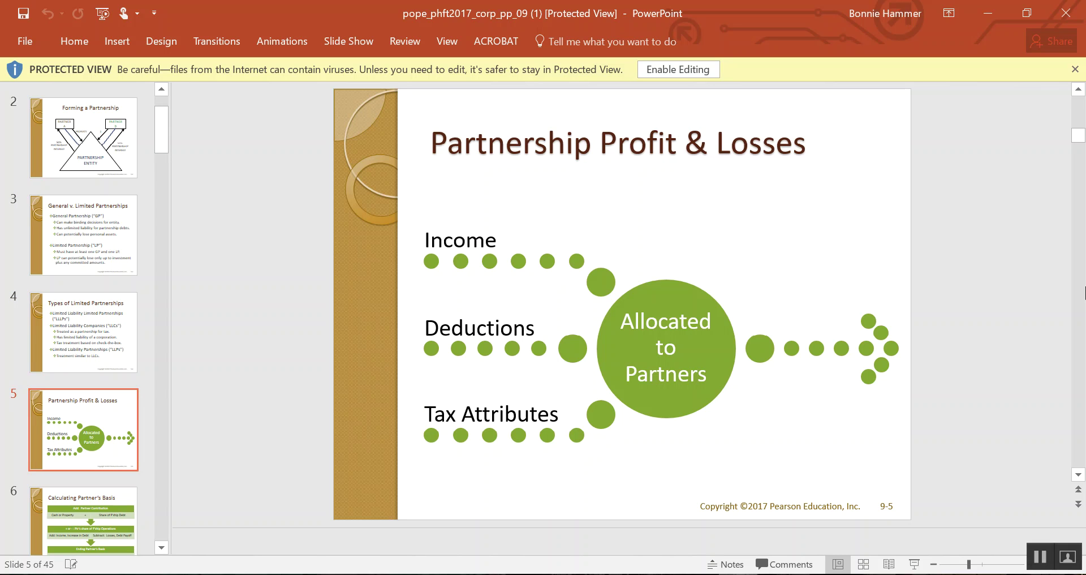
key("Page_Down")
key("Page_Down")
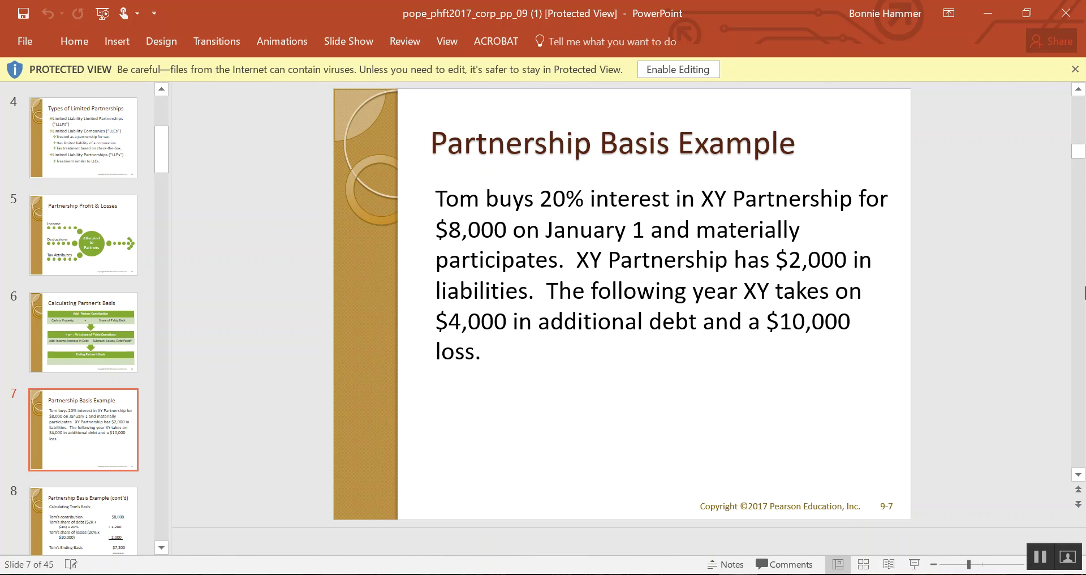
key("Page_Down")
key("Page_Down")
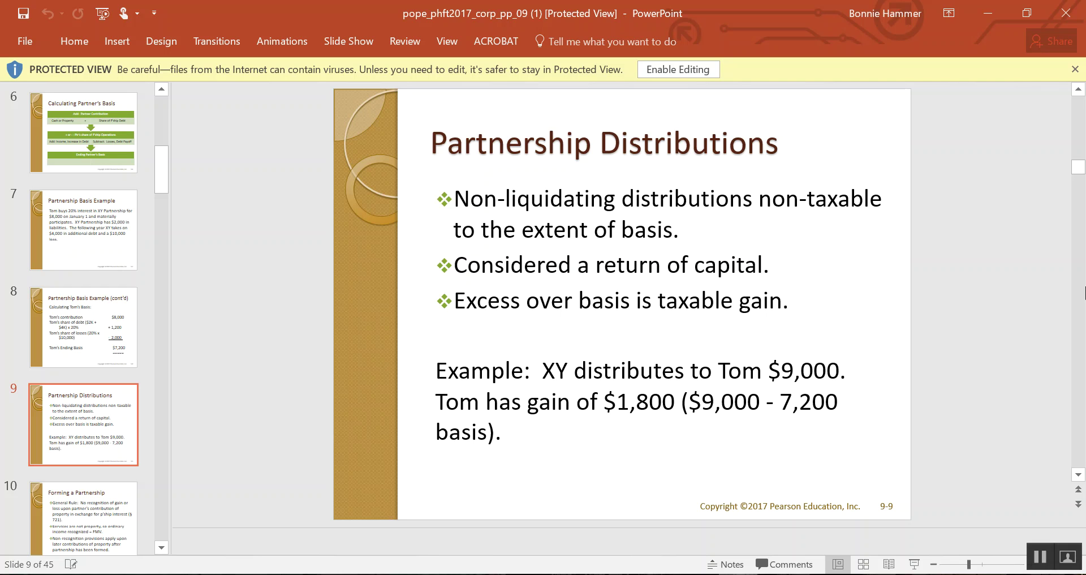
scroll(1084, 293, "down", 1)
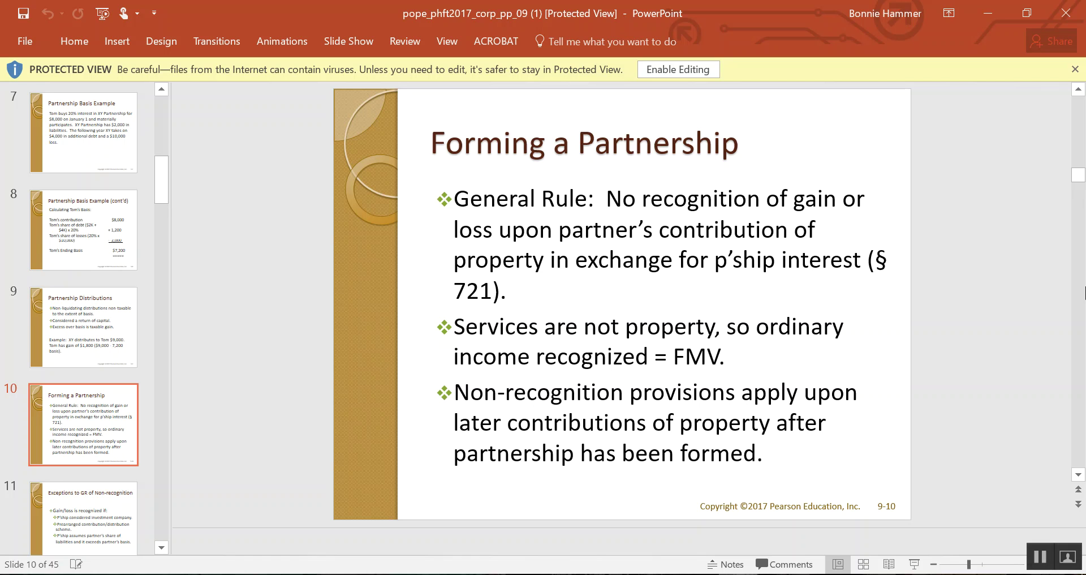
scroll(1085, 292, "down", 1)
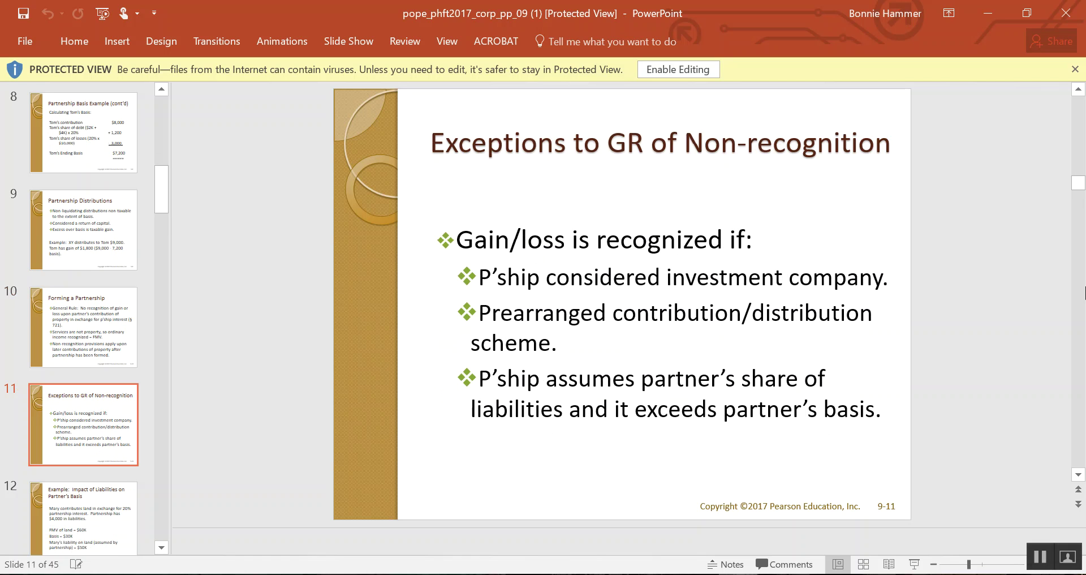
scroll(1084, 292, "down", 2)
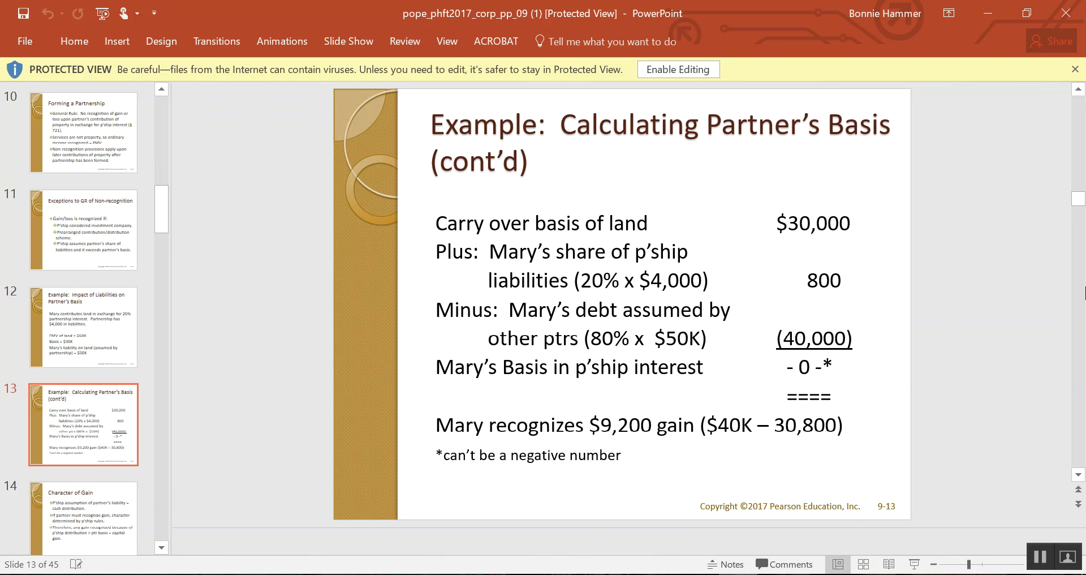
View slides 14 and 15 of the Chapter 9 PowerPoint, browse the thumbnails to the final slide, and close the presentation
scroll(1085, 292, "down", 1)
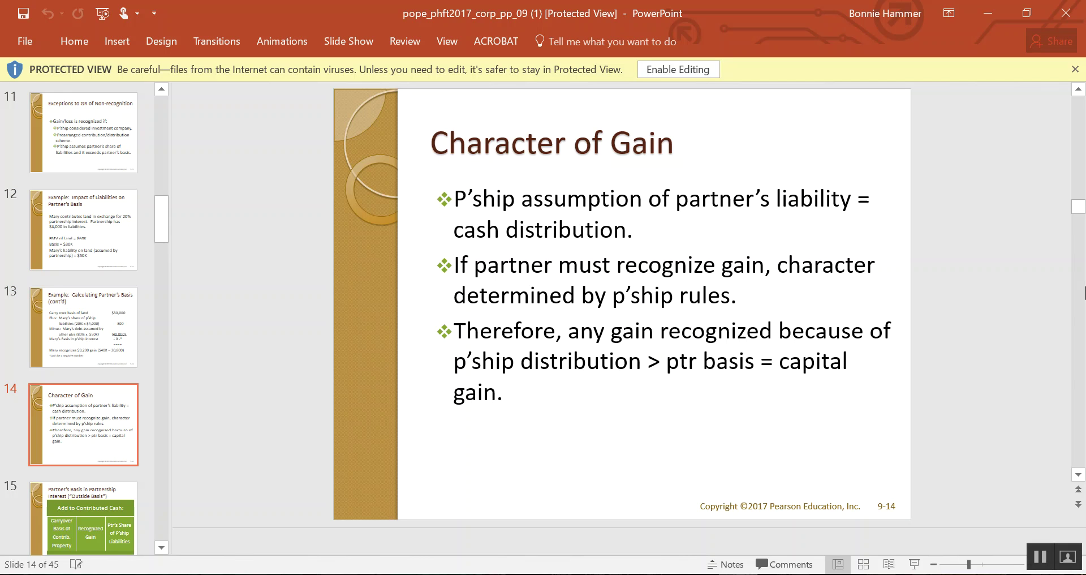
scroll(1084, 292, "down", 1)
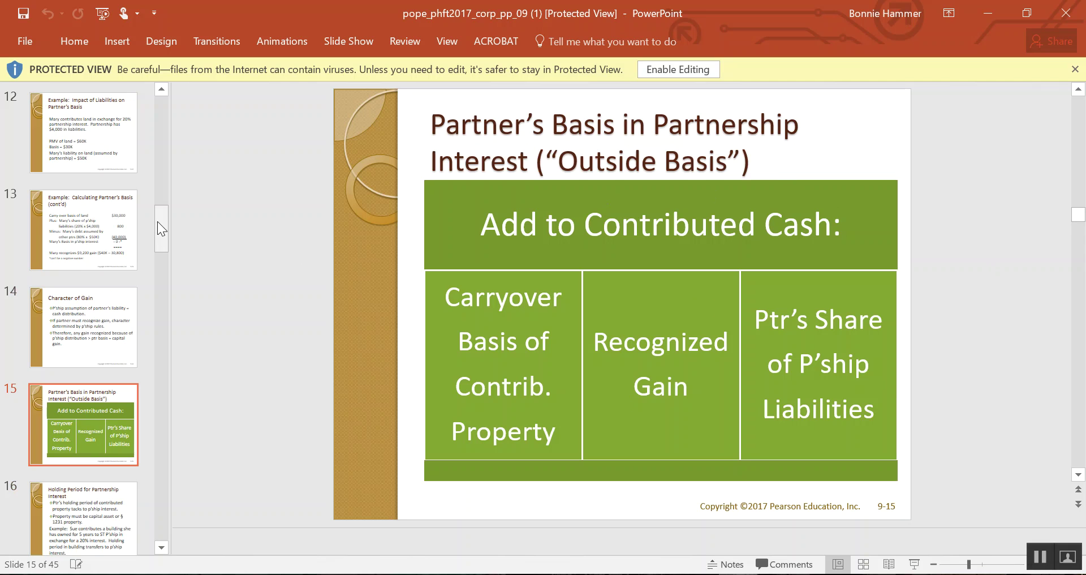
left_click_drag(161, 441, 162, 536)
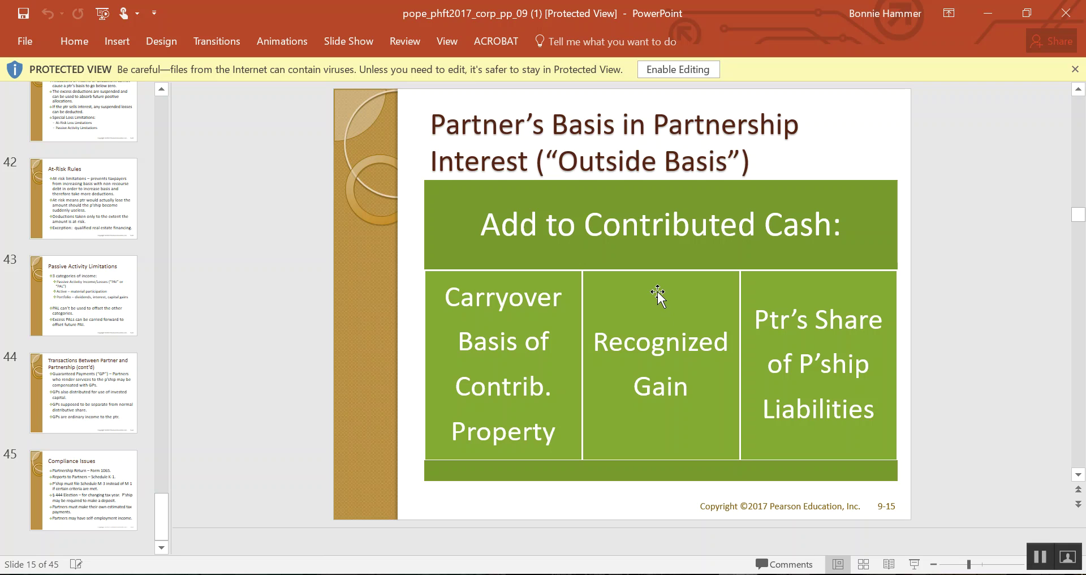
left_click(1076, 16)
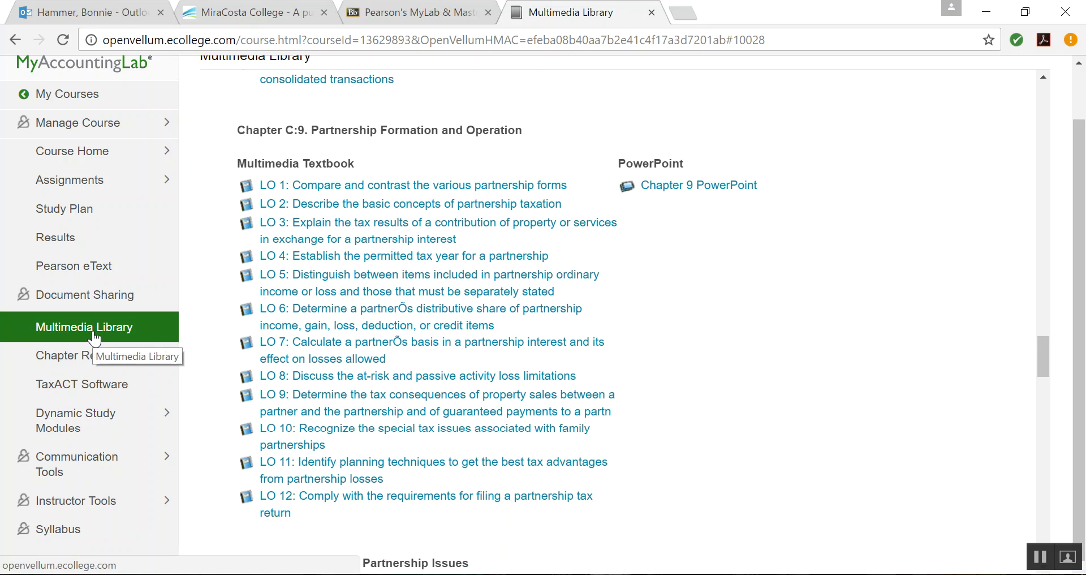
View the Chapter 9 page under Chapter Resources in MyAccountingLab and return to the main menu
left_click(84, 357)
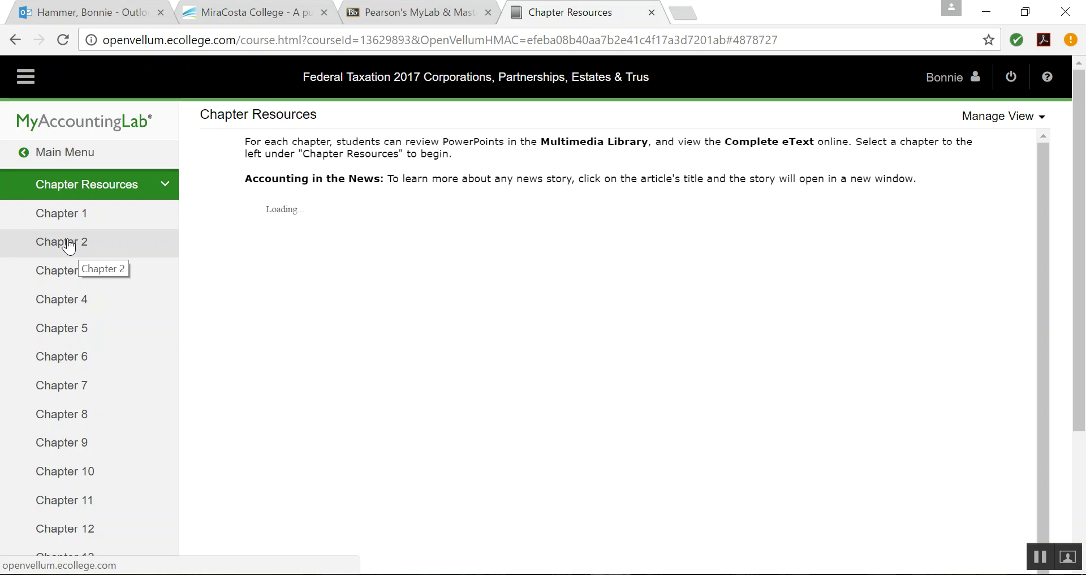
left_click(60, 444)
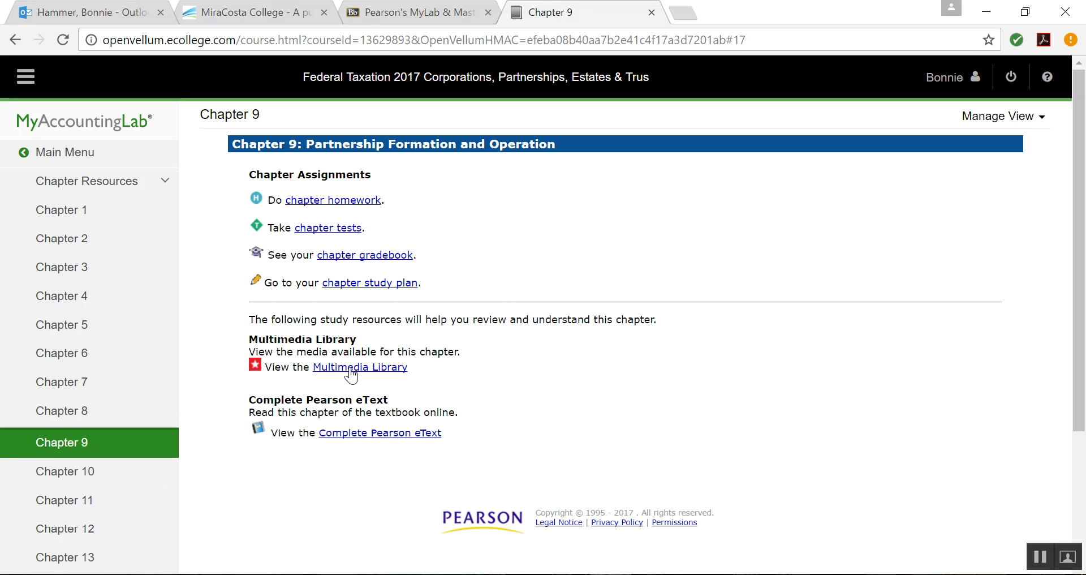
left_click(67, 163)
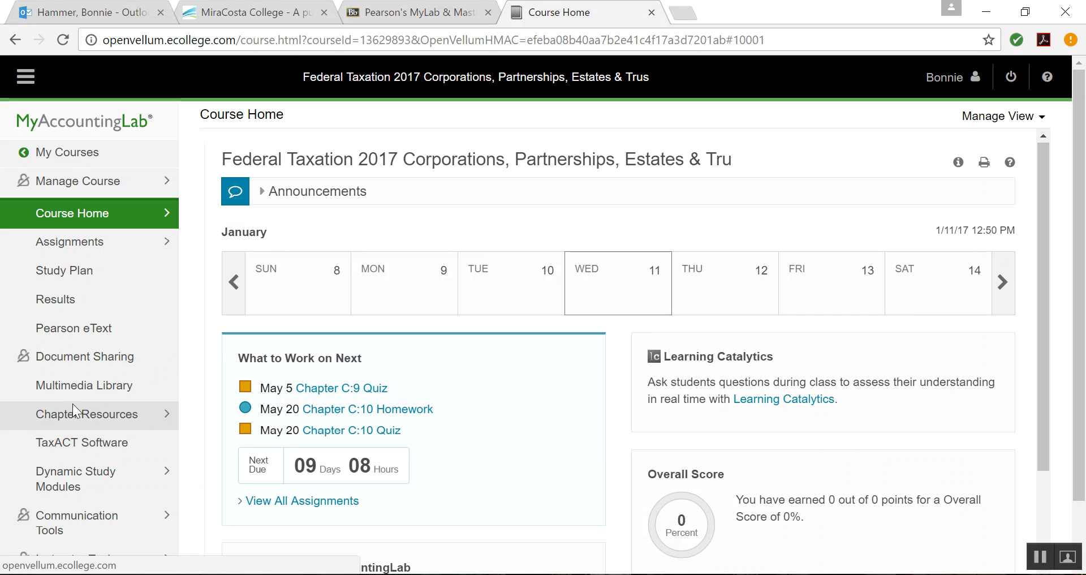
View the TaxACT Software and Dynamic Study Modules pages, then return to the MyAccountingLab main menu
left_click(73, 447)
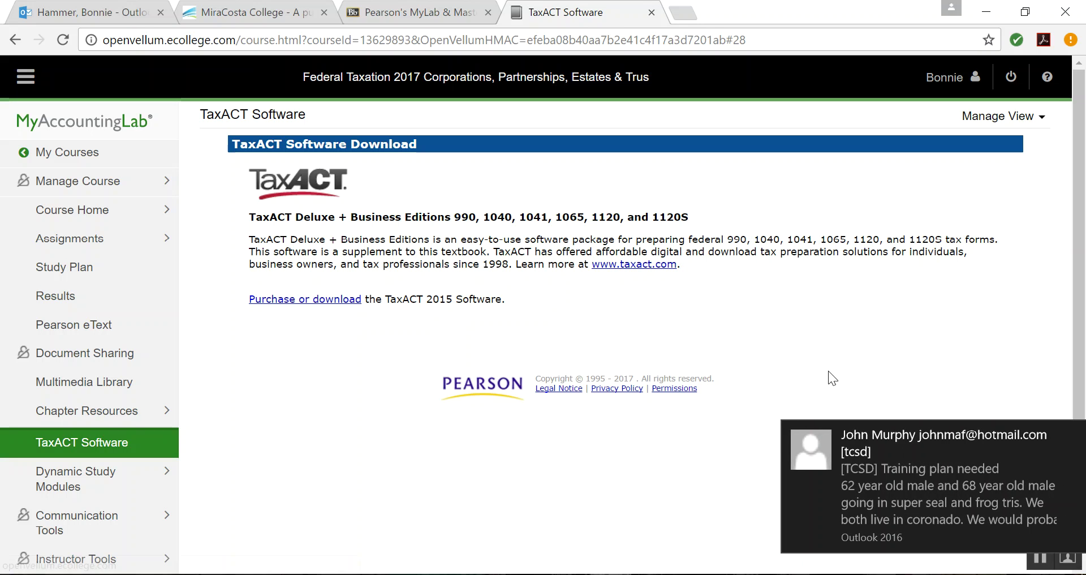
left_click(1072, 436)
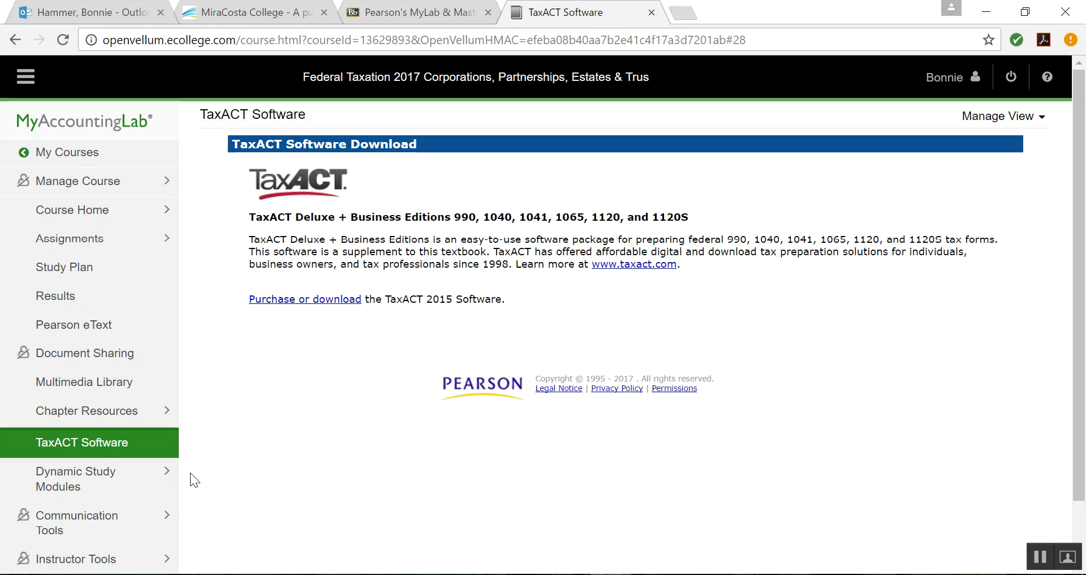
left_click(69, 486)
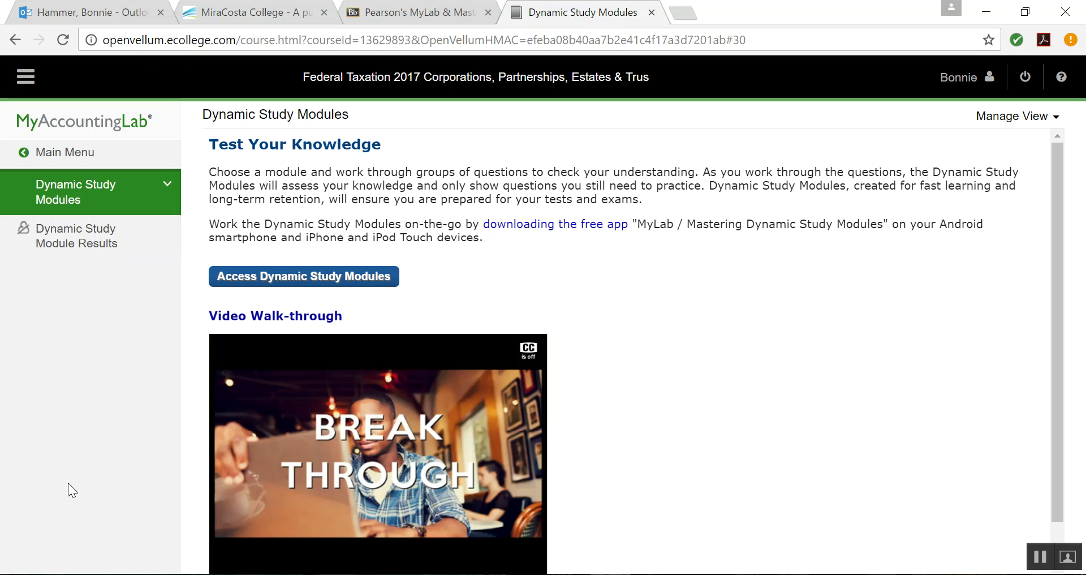
left_click(73, 150)
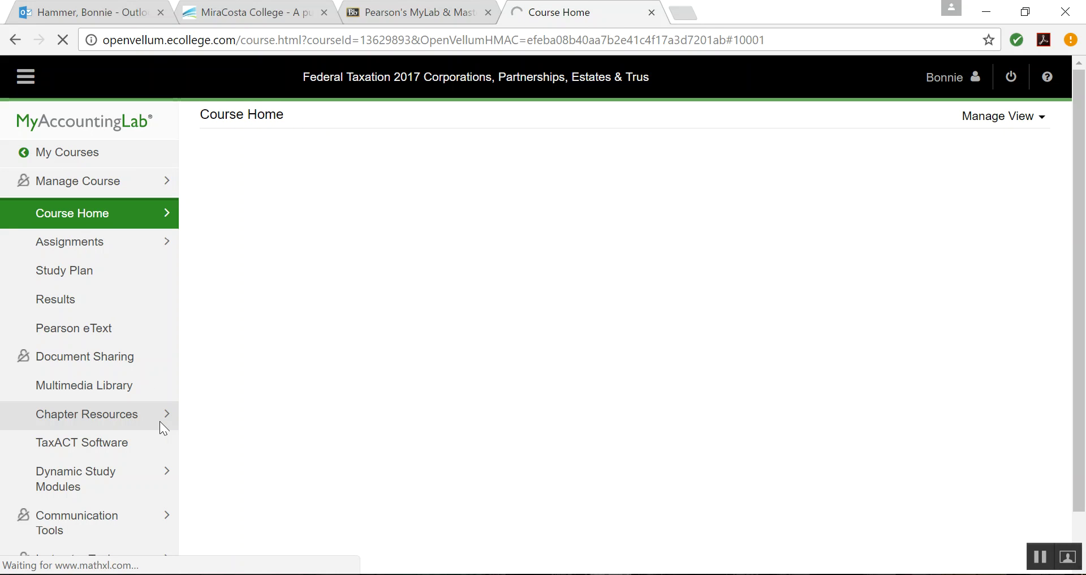
left_click_drag(1079, 503, 1079, 557)
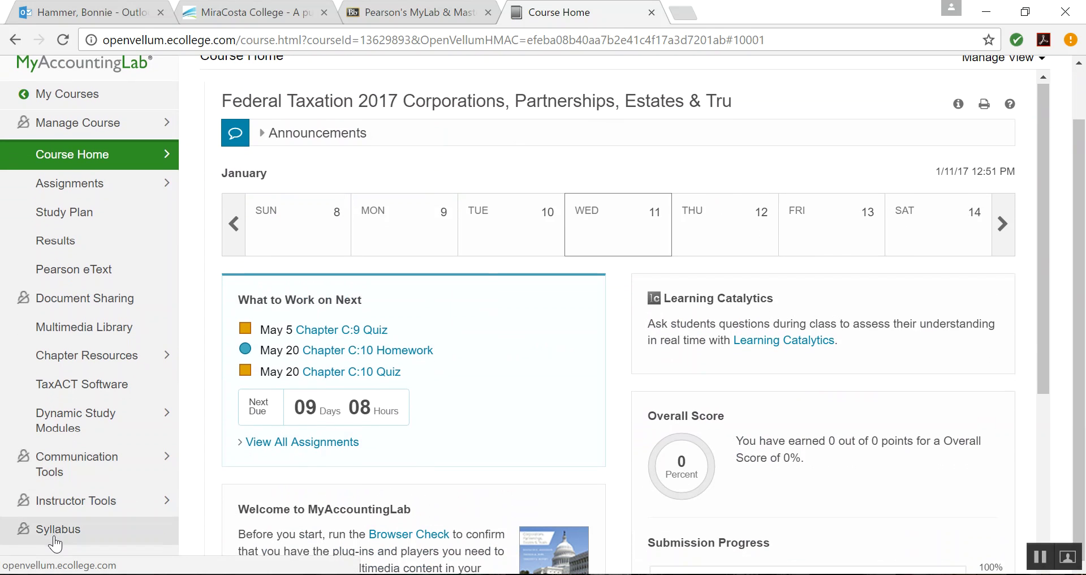